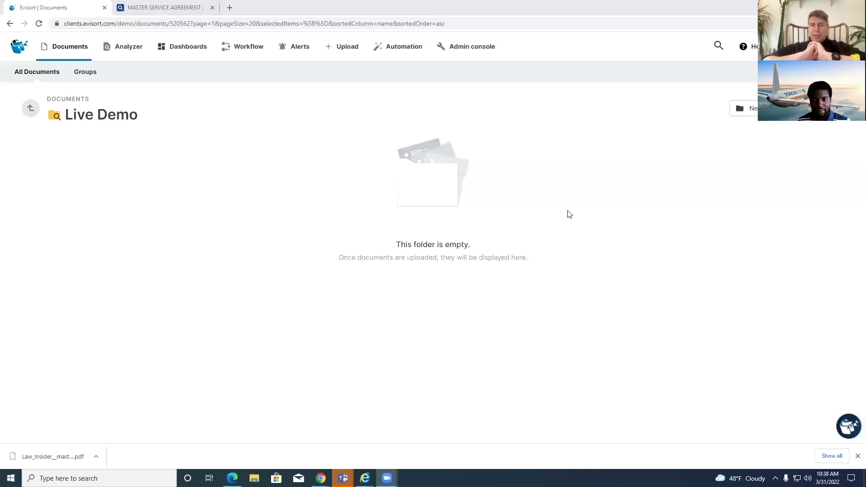
Upload the Law_Insider master service agreement PDF from Downloads into the Live Demo folder
left_click(487, 290)
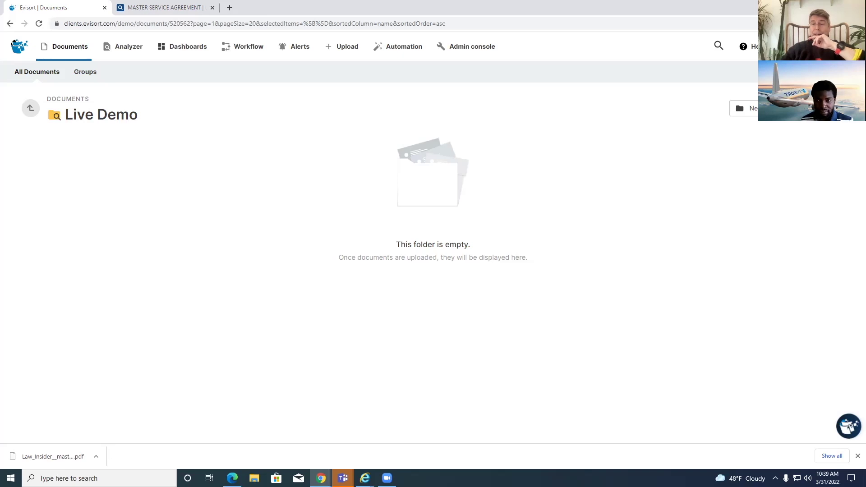
left_click(820, 113)
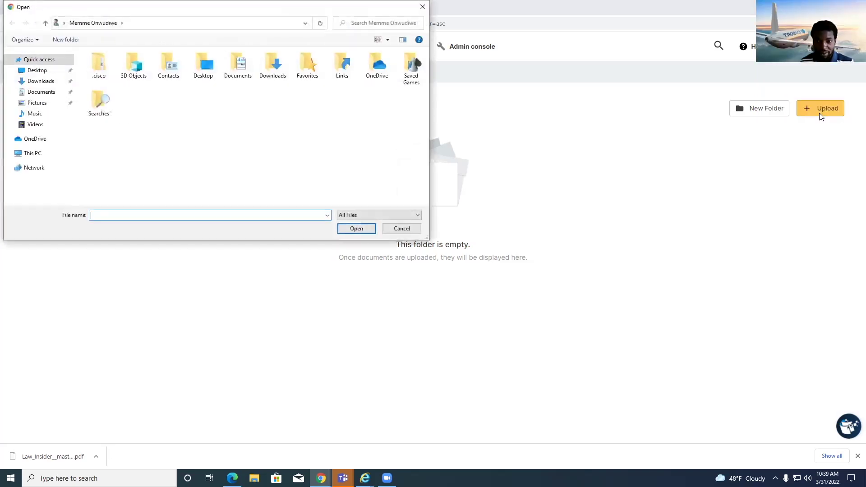
left_click(39, 81)
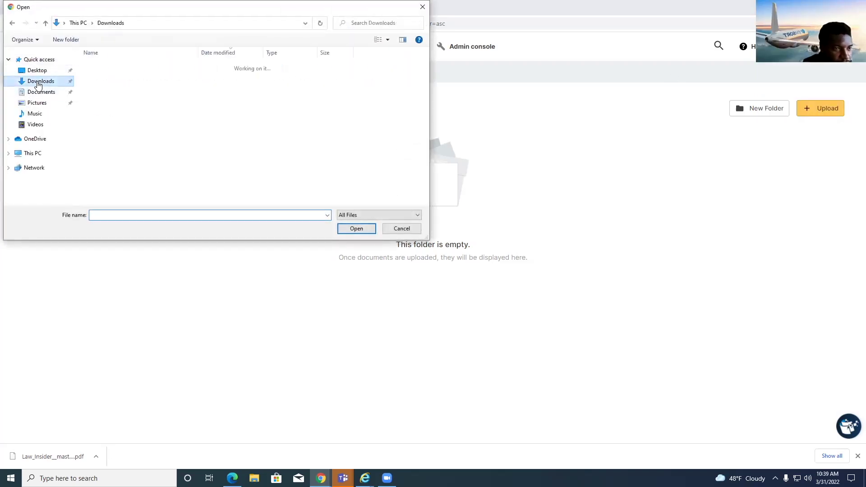
double_click(146, 79)
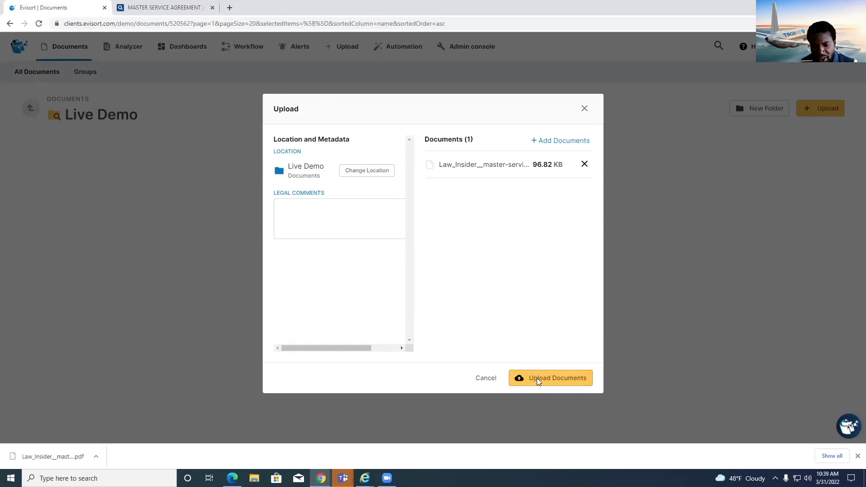
left_click(536, 383)
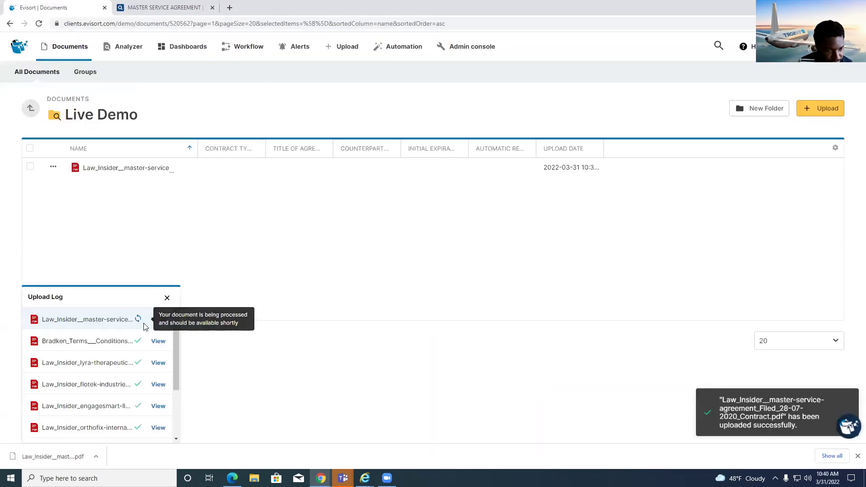
Dismiss the upload log, refresh the folder, and open the uploaded agreement's details
left_click(167, 299)
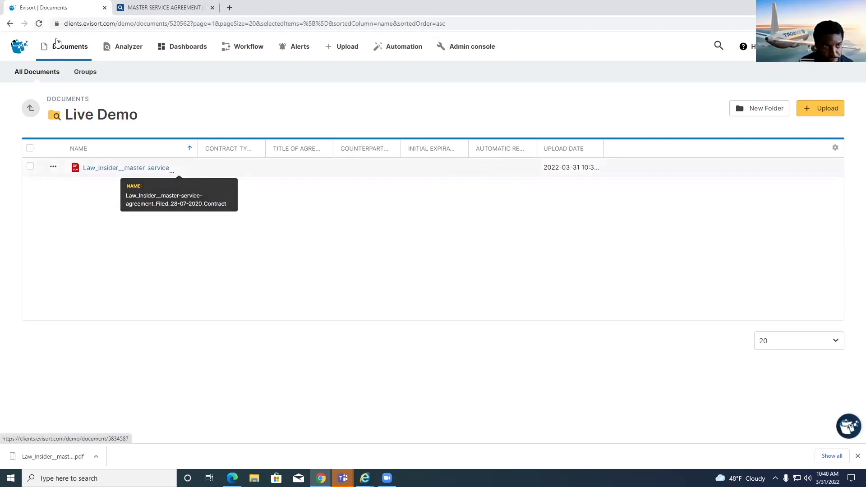
left_click(39, 23)
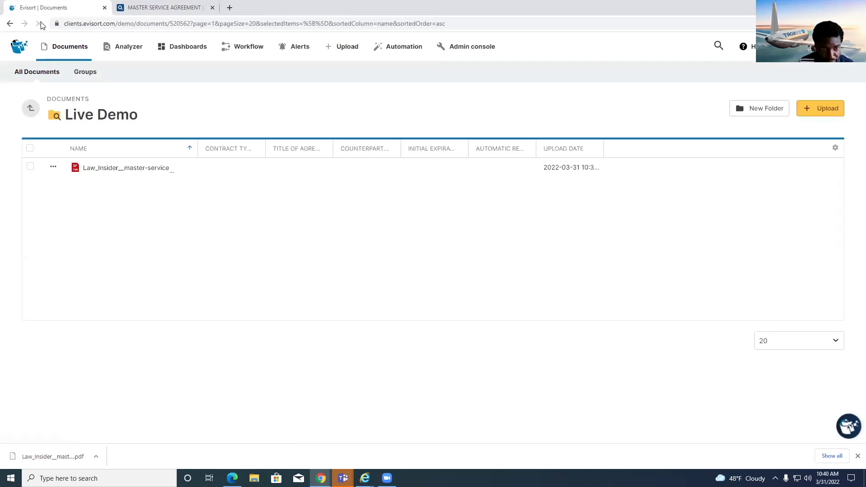
left_click(113, 174)
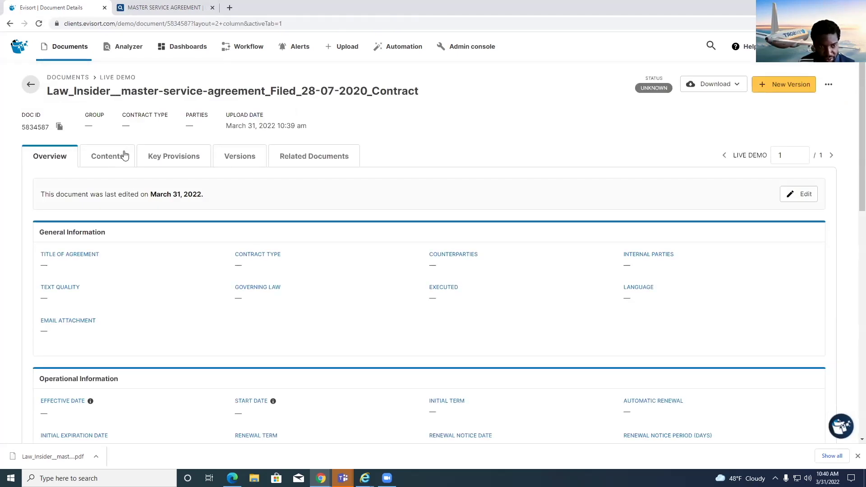
Show the agreement's Contents, preview its PDF rendering, then return to the extracted text view
left_click(124, 154)
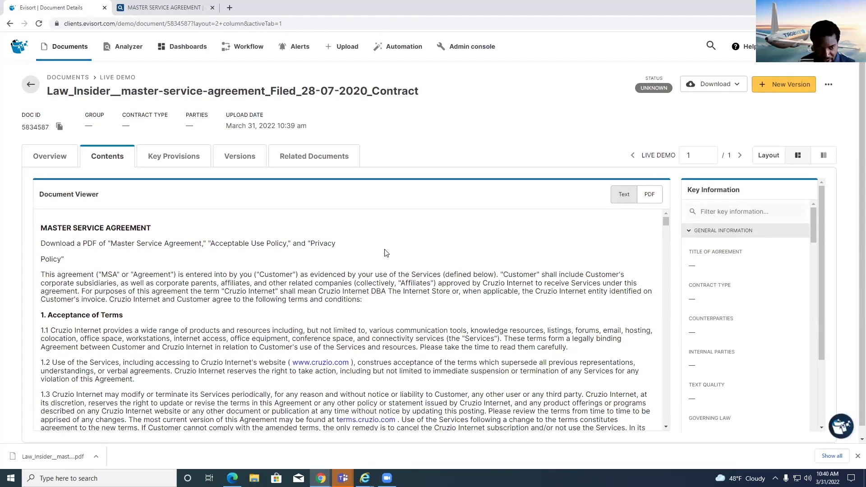
scroll(379, 252, "down", 10)
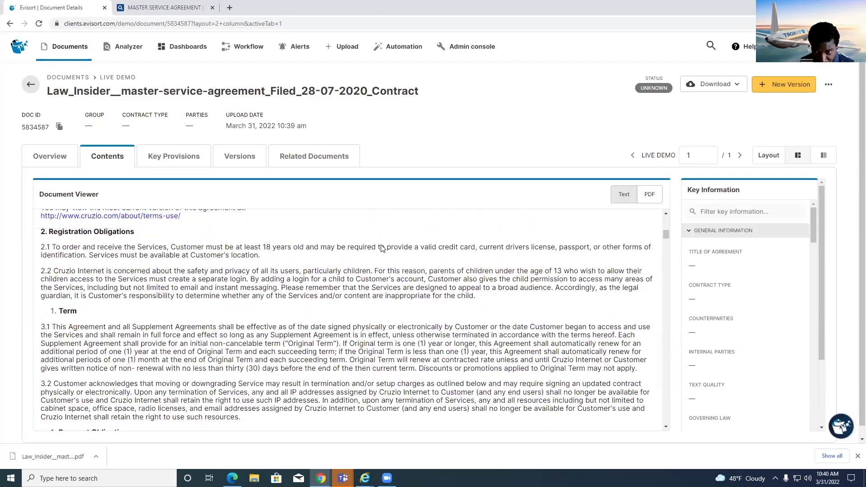
scroll(379, 251, "up", 10)
left_click(650, 194)
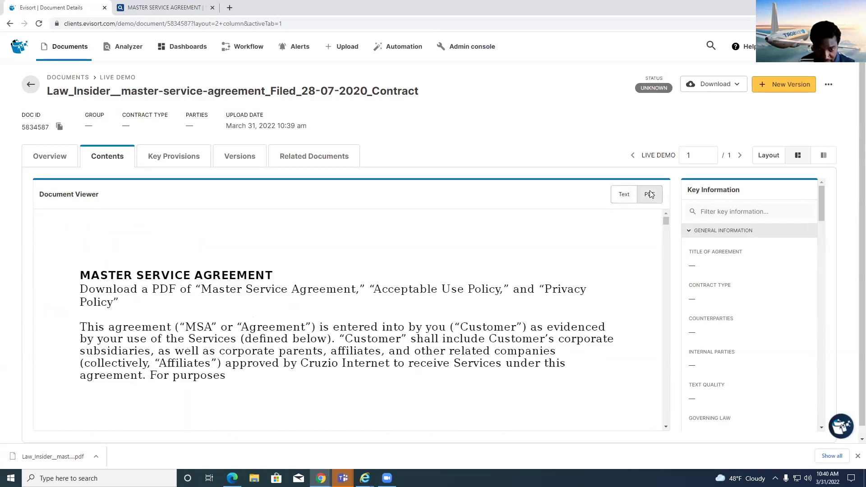
scroll(611, 248, "down", 10)
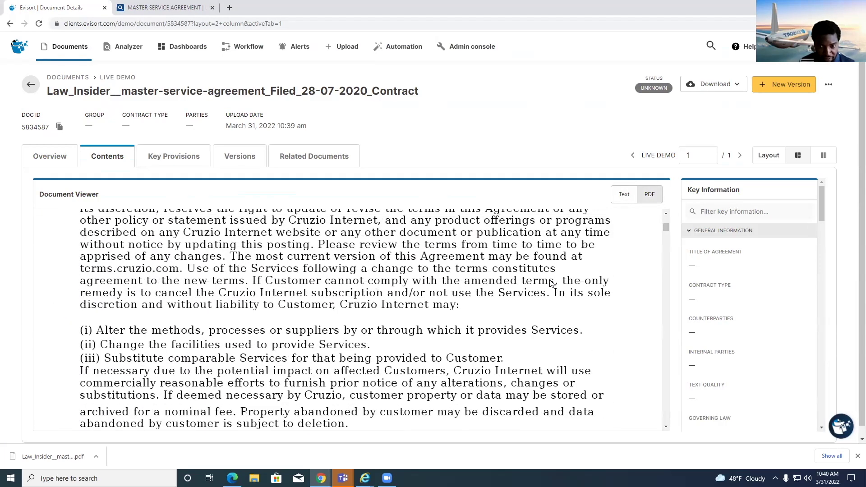
scroll(553, 283, "down", 15)
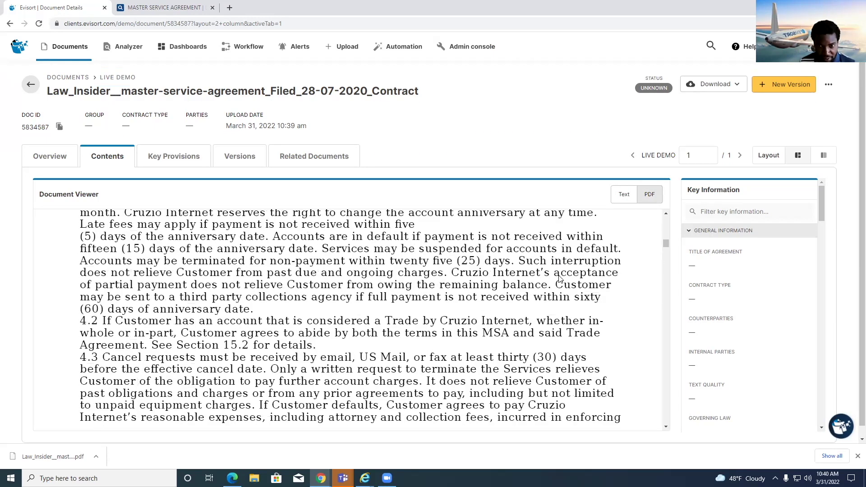
scroll(559, 273, "down", 5)
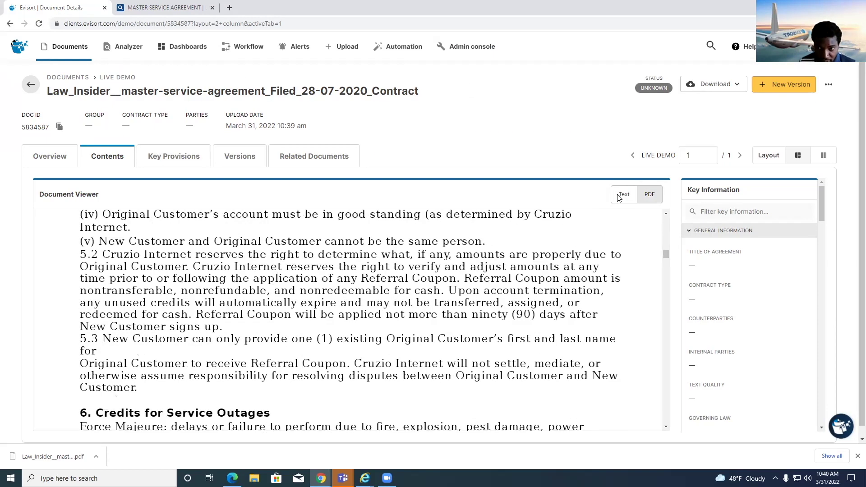
left_click(624, 194)
scroll(526, 230, "down", 10)
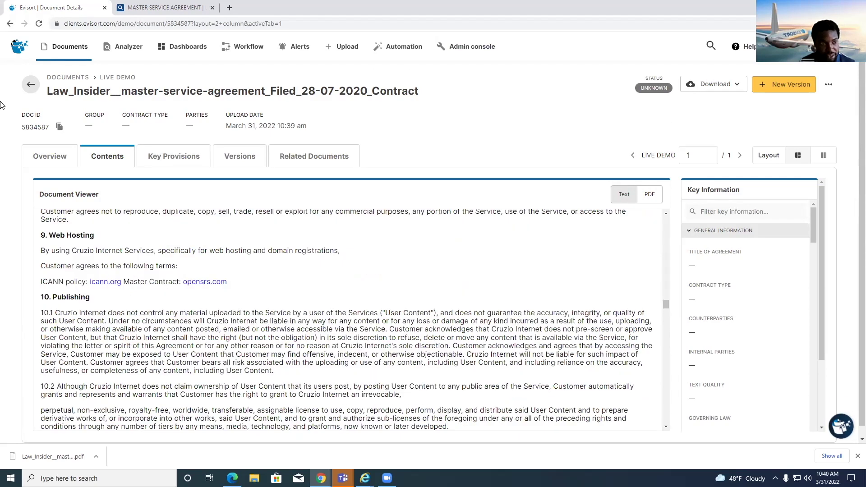
Reload until Key Information shows Master Service Agreement, effective 2020-07-28, Automatic renewal, and clause summaries
left_click(39, 27)
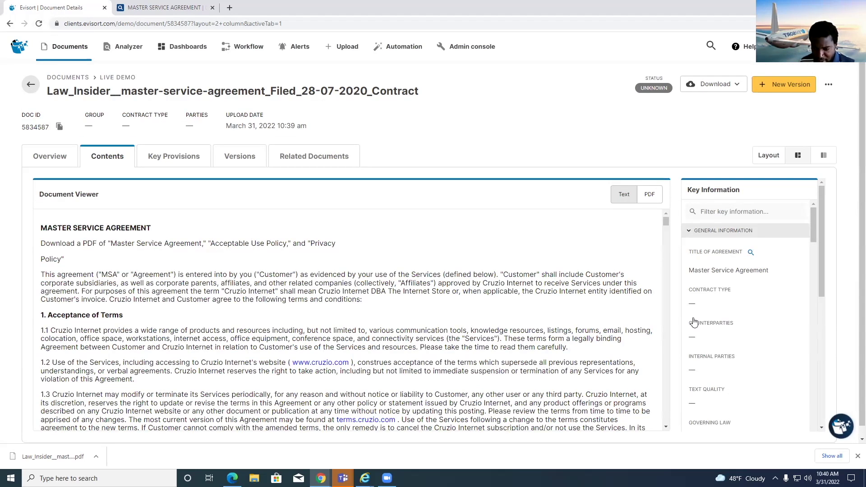
scroll(702, 314, "down", 4)
scroll(701, 312, "down", 5)
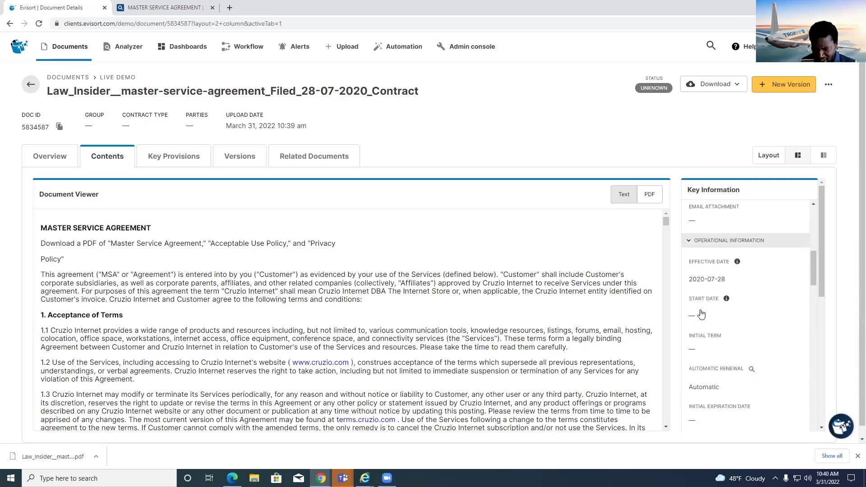
scroll(705, 284, "down", 4)
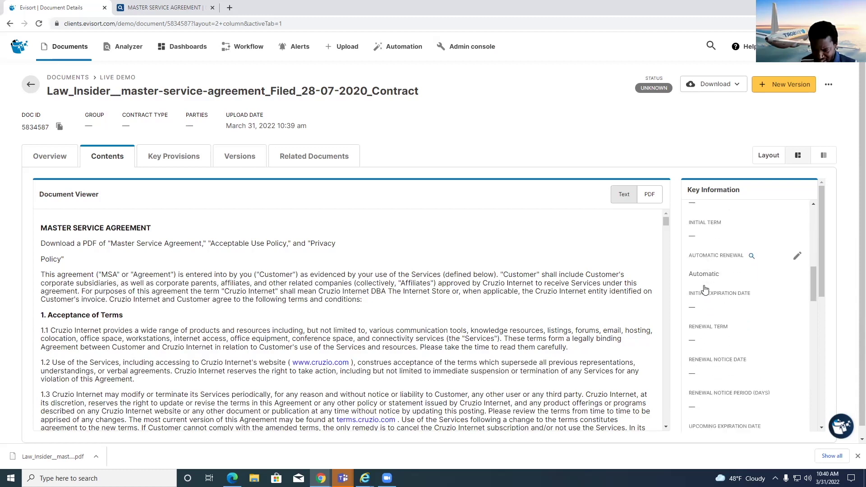
scroll(719, 268, "down", 6)
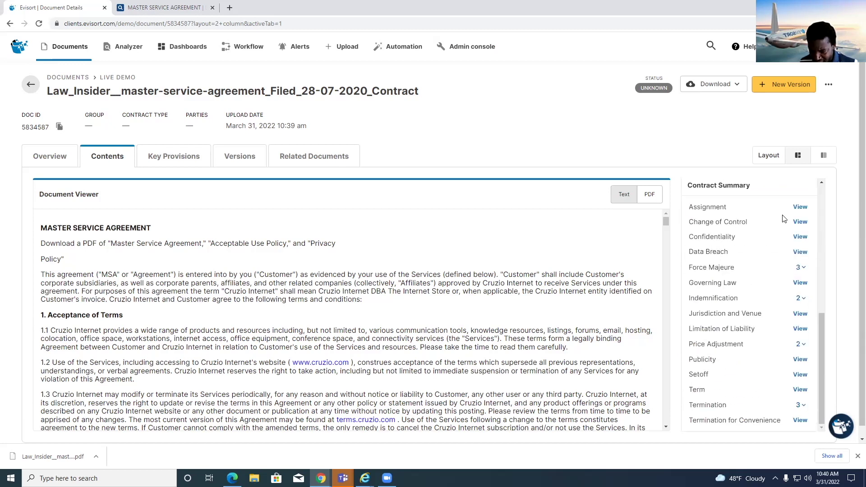
scroll(783, 232, "up", 1)
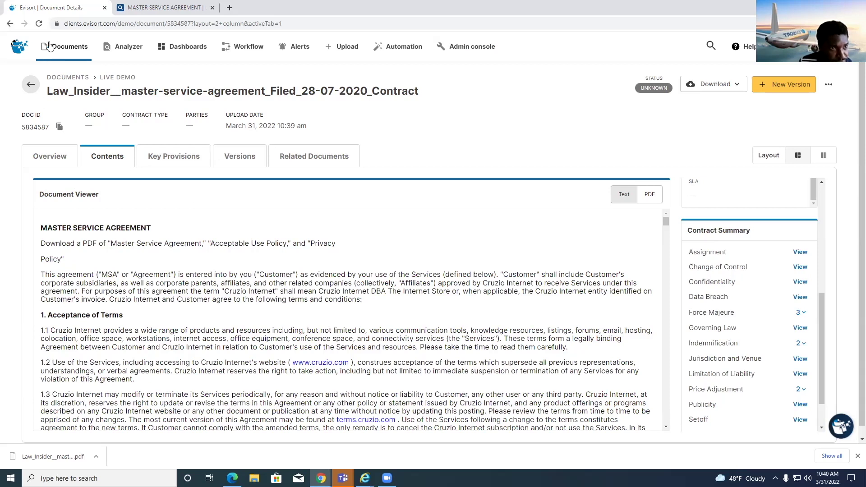
left_click(39, 23)
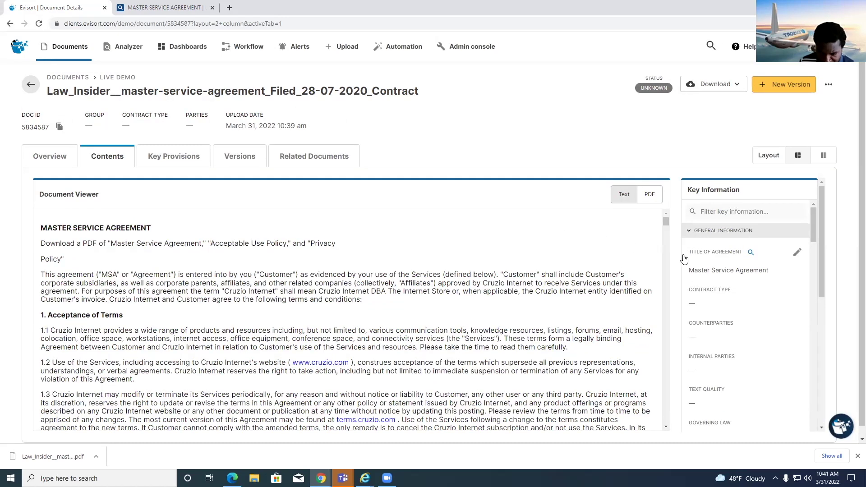
scroll(686, 259, "down", 5)
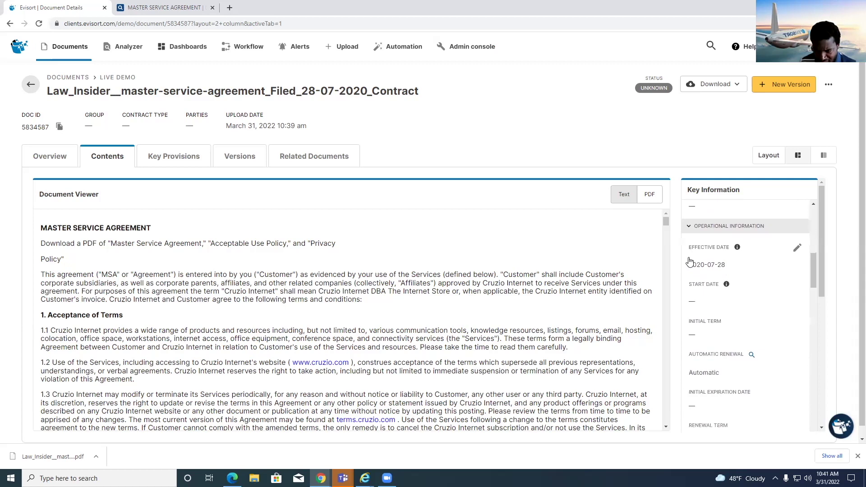
scroll(690, 262, "down", 6)
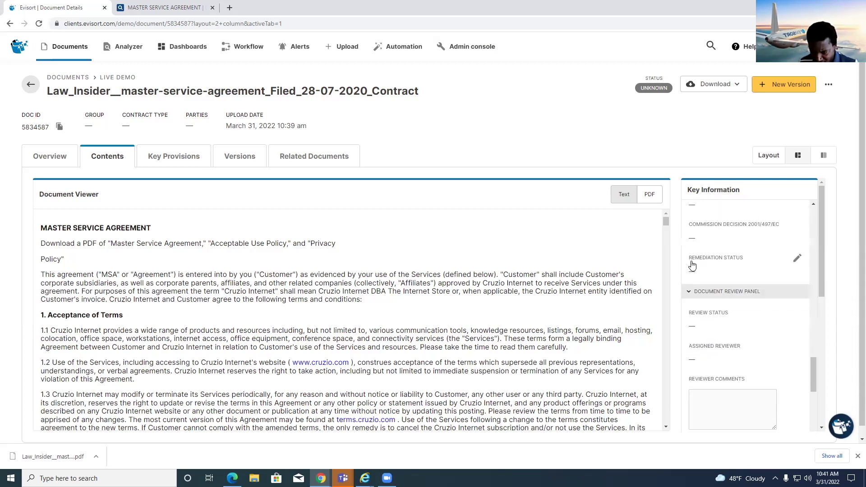
scroll(693, 265, "down", 6)
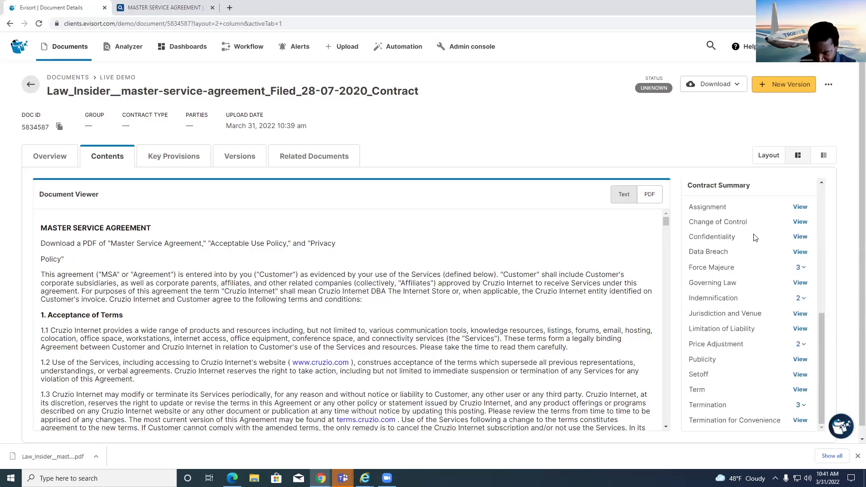
Jump to the Assignment, Change of Control, Data Breach and Force Majeure clauses in the text
left_click(801, 207)
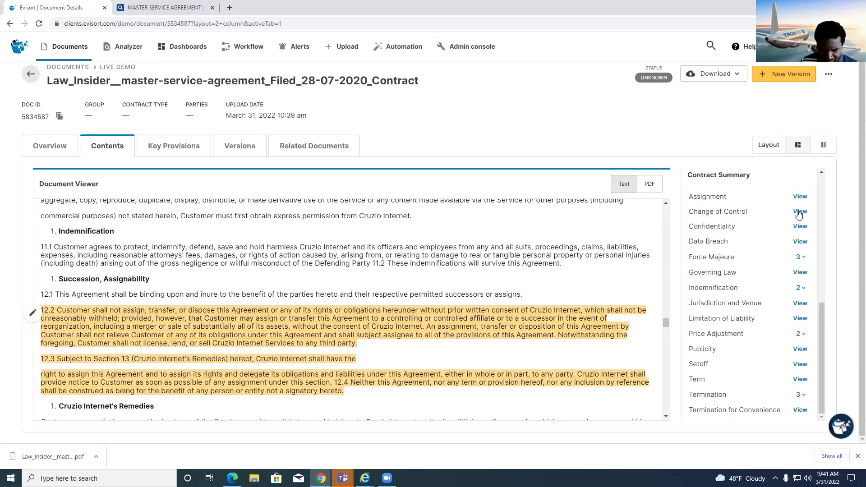
left_click(799, 214)
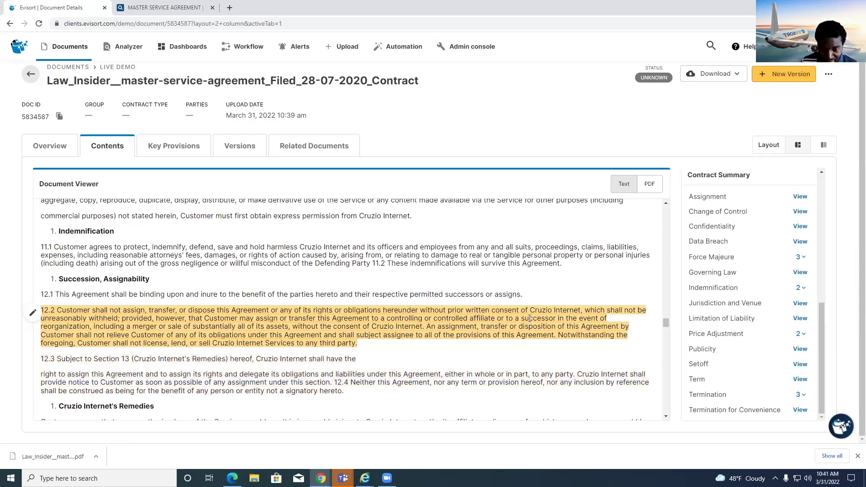
left_click(801, 242)
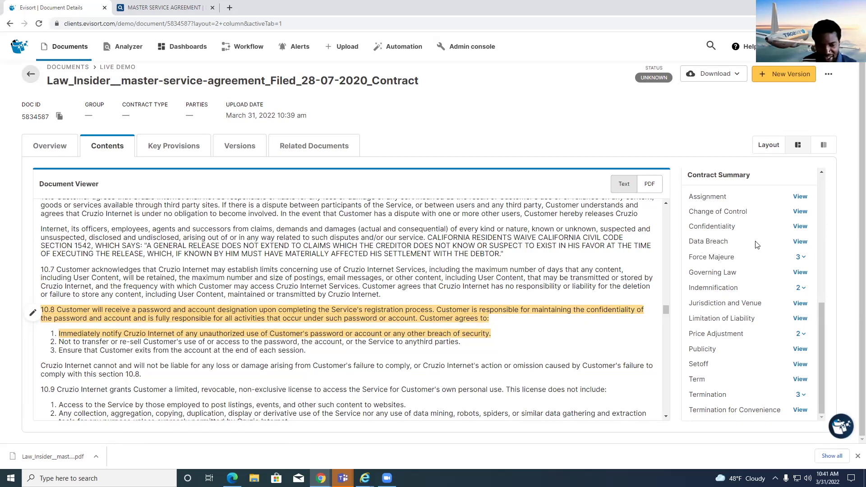
left_click(801, 257)
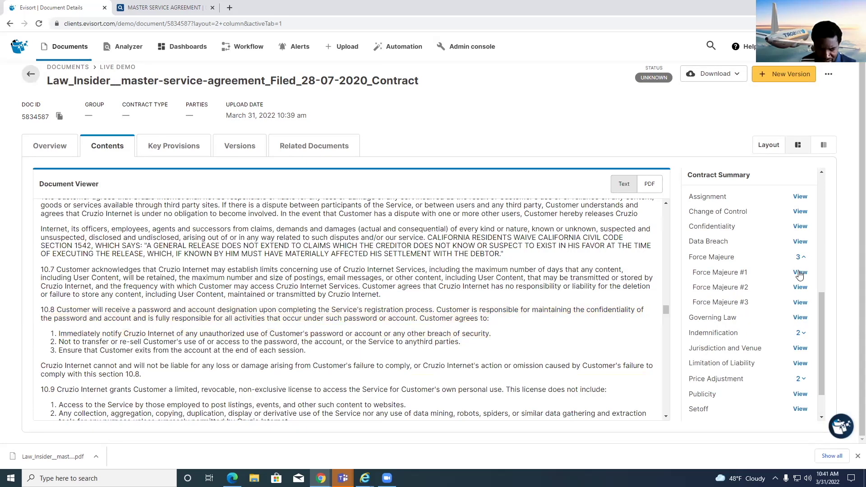
left_click(799, 273)
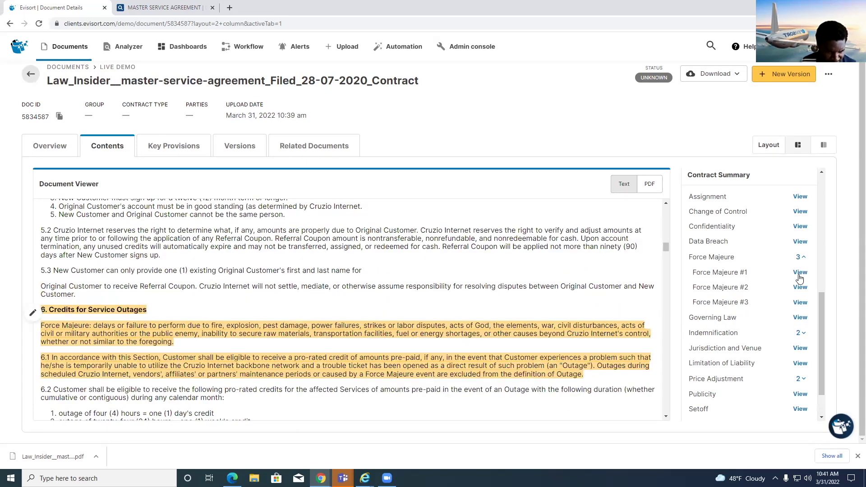
left_click(802, 288)
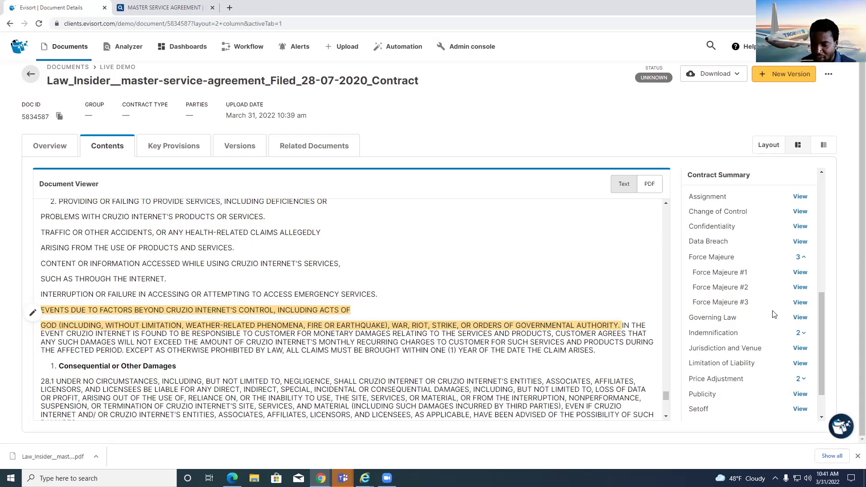
scroll(773, 315, "down", 1)
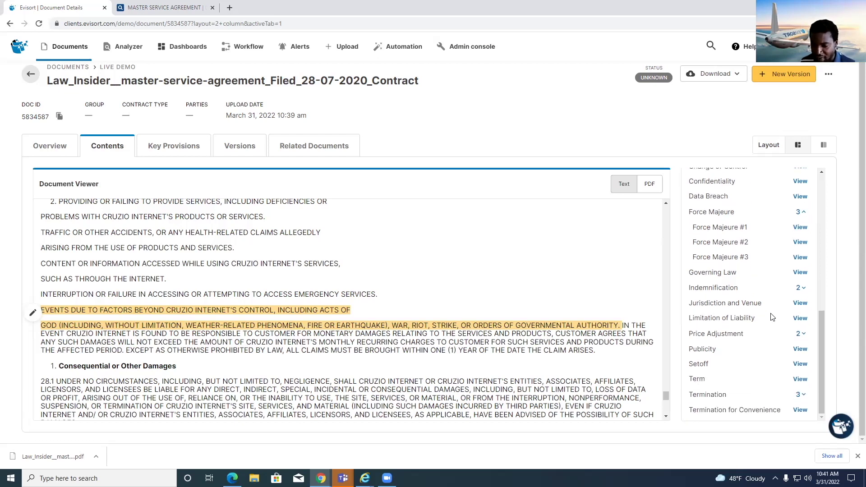
Show the Limitation of Liability, Publicity, Term and Termination for Convenience passages, then reload the page
left_click(797, 320)
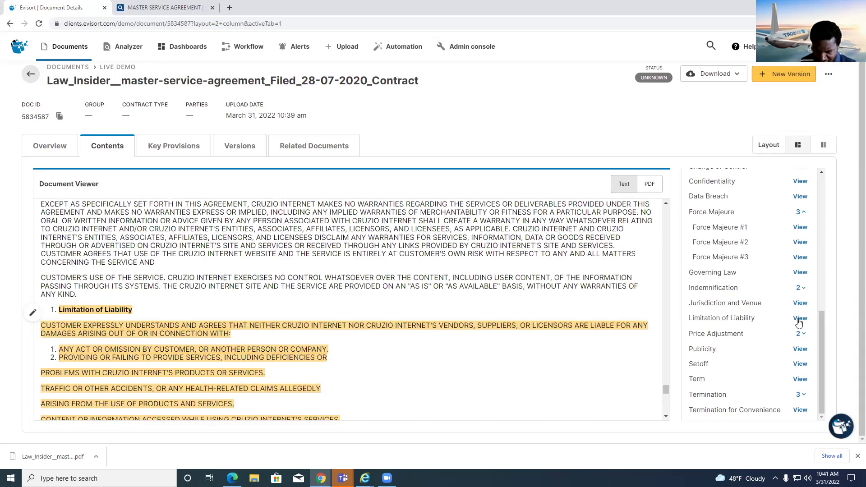
left_click(799, 351)
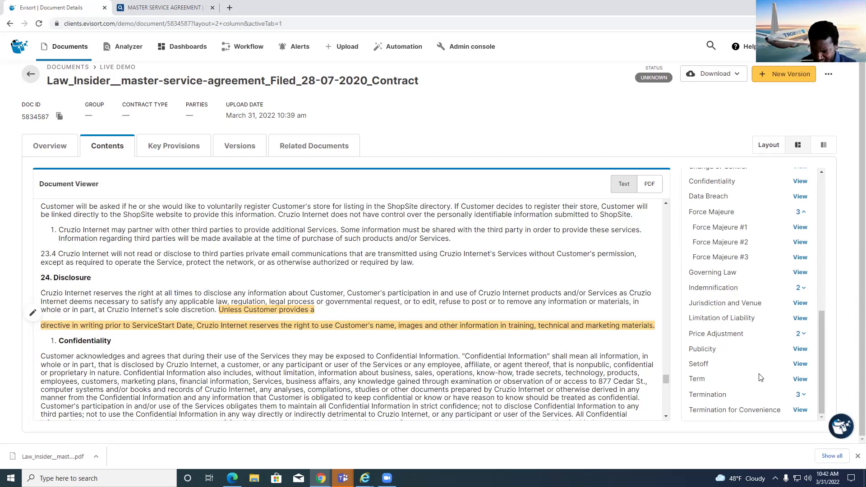
left_click(800, 380)
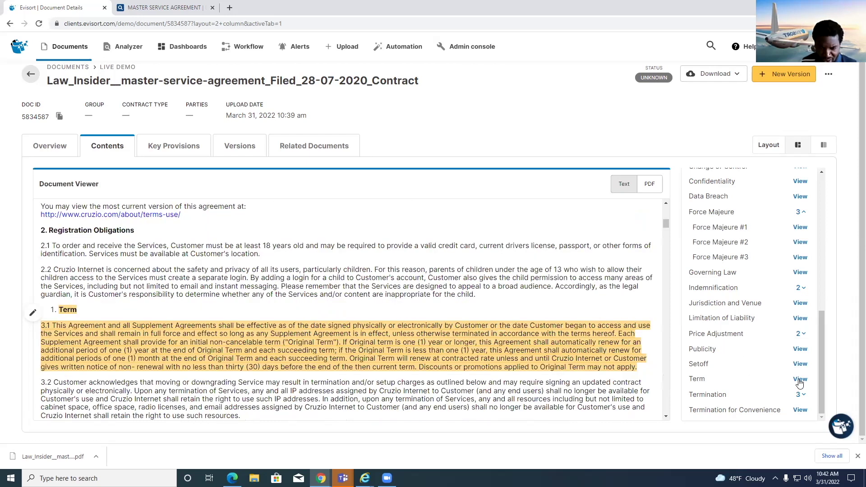
left_click(800, 410)
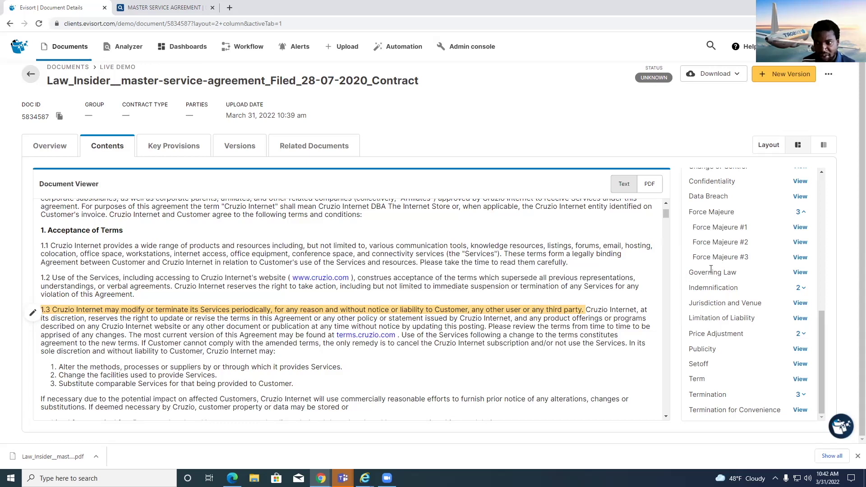
left_click(39, 26)
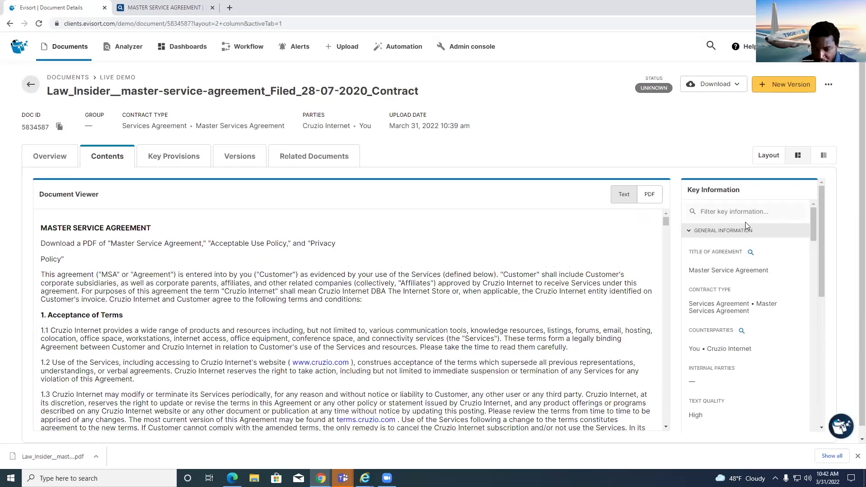
Locate the agreement title and each counterparty match in the contract text
scroll(773, 261, "down", 1)
scroll(740, 270, "up", 1)
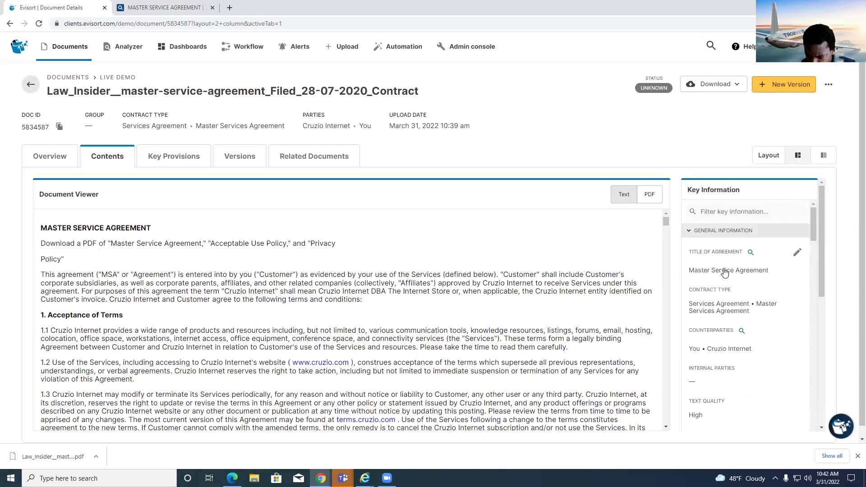
left_click(751, 253)
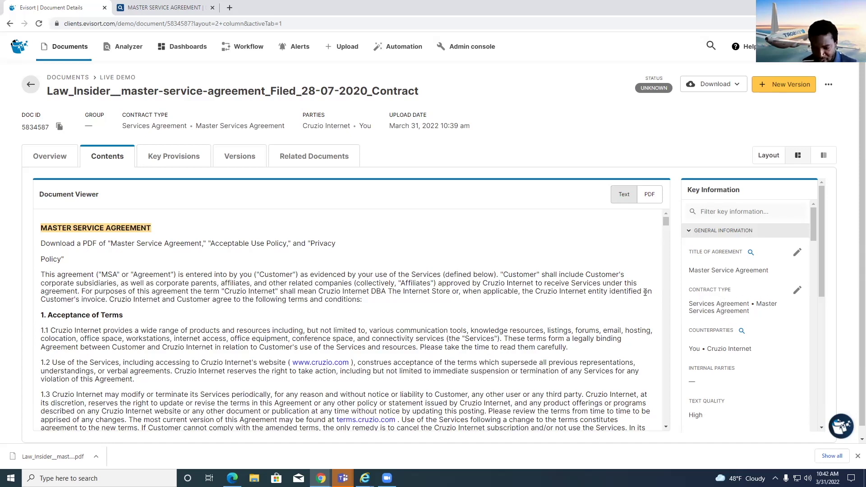
left_click(741, 331)
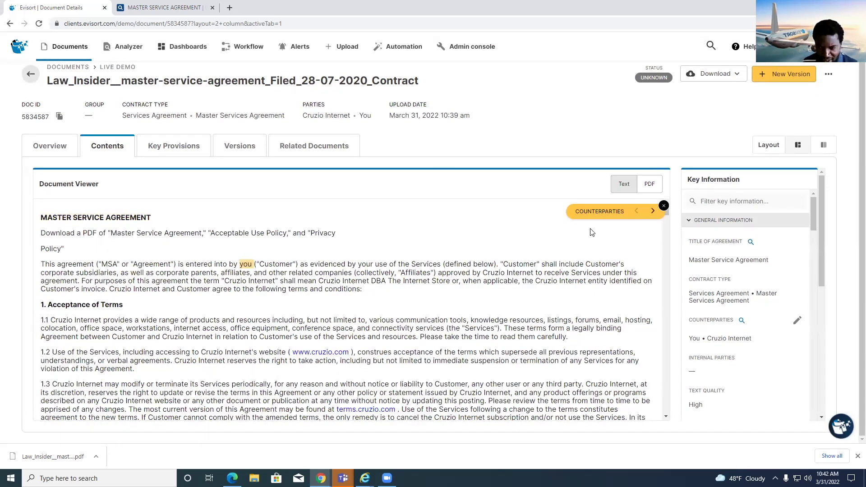
left_click(652, 212)
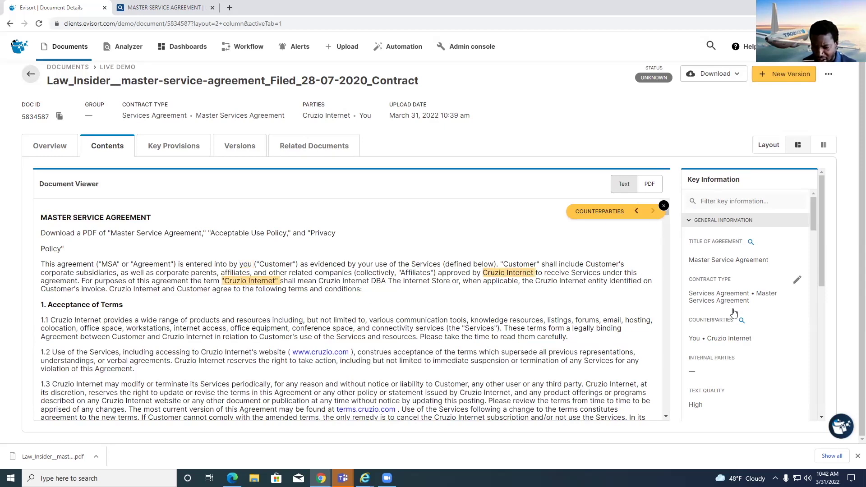
scroll(734, 316, "down", 2)
scroll(735, 316, "down", 2)
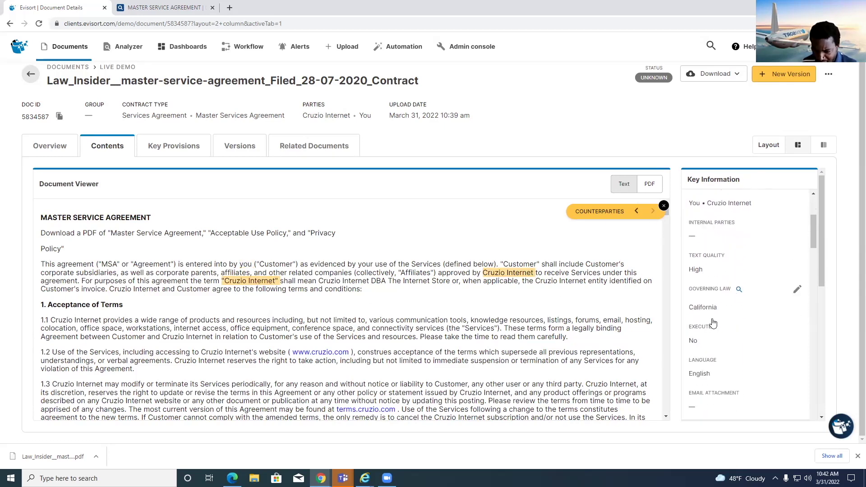
Trace the California governing law, one-year initial term and automatic renewal to their source sentences
left_click(739, 291)
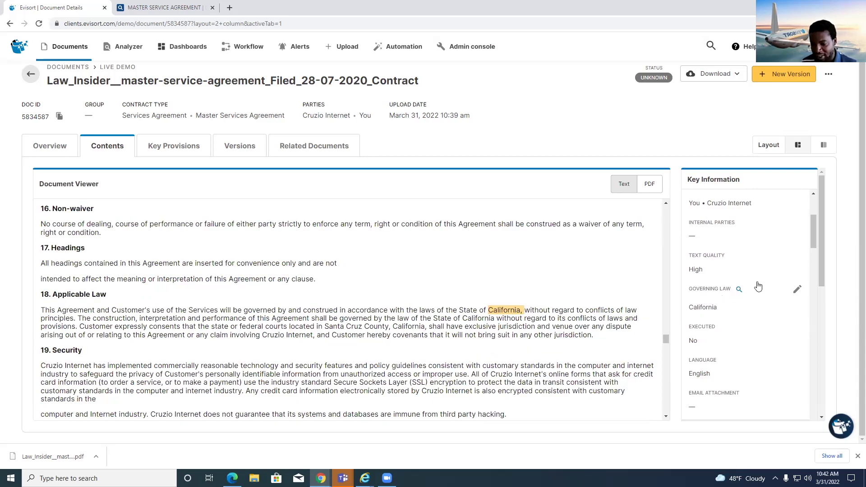
scroll(738, 315, "down", 1)
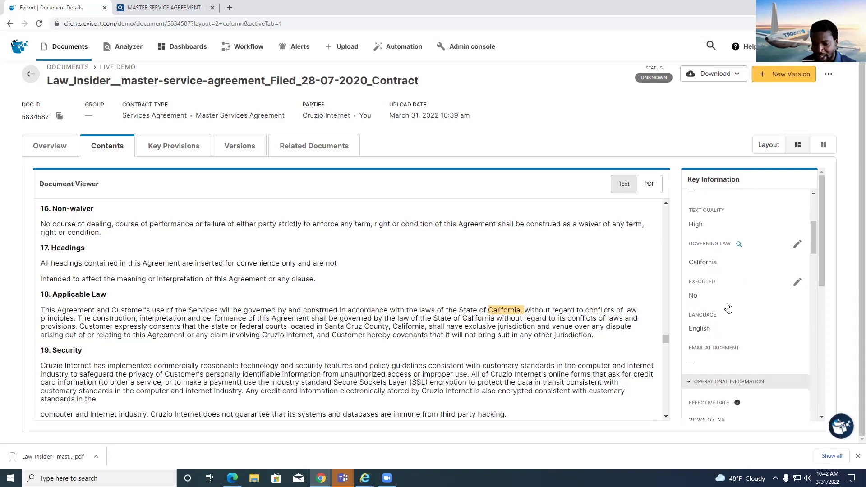
scroll(727, 305, "down", 1)
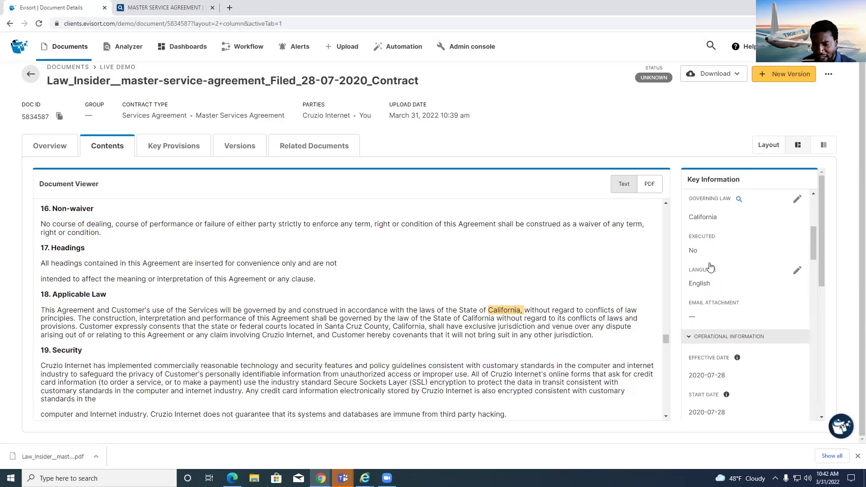
scroll(713, 255, "down", 3)
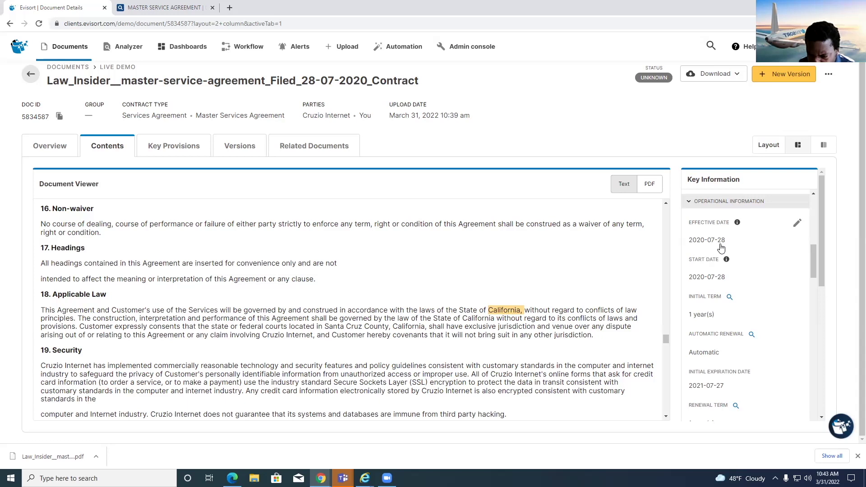
left_click(729, 298)
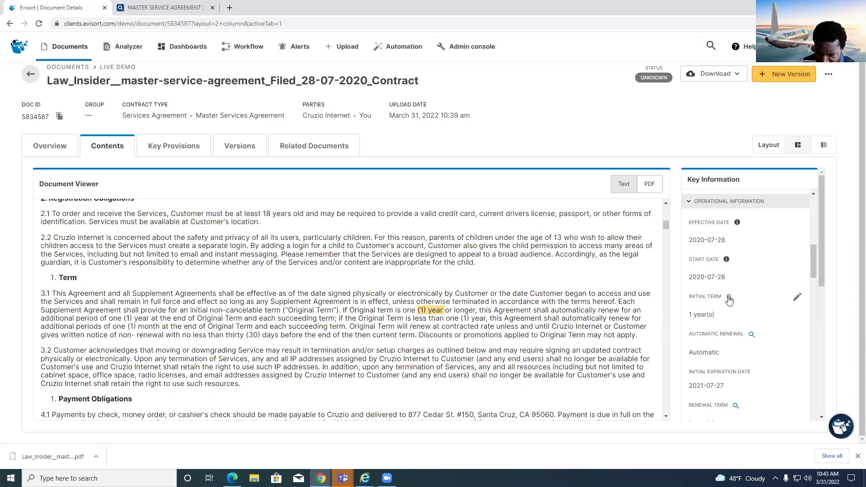
left_click(751, 335)
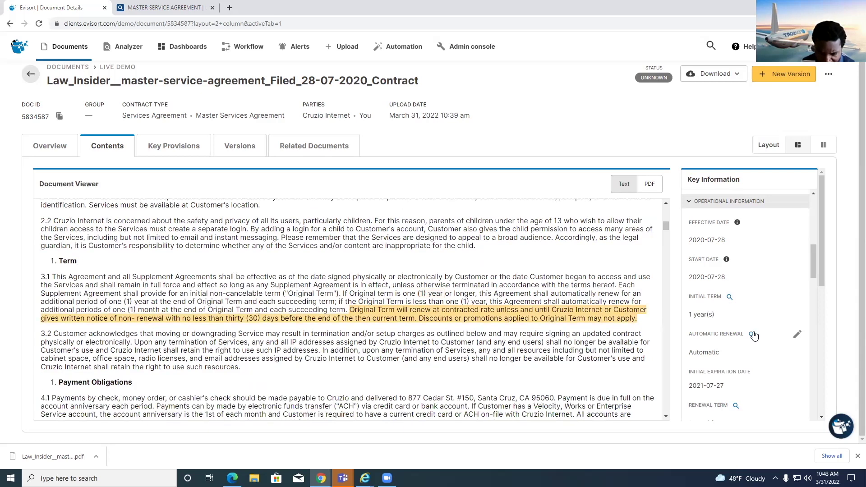
Show the source of the 30-day renewal notice period
scroll(757, 334, "down", 1)
scroll(757, 334, "down", 1)
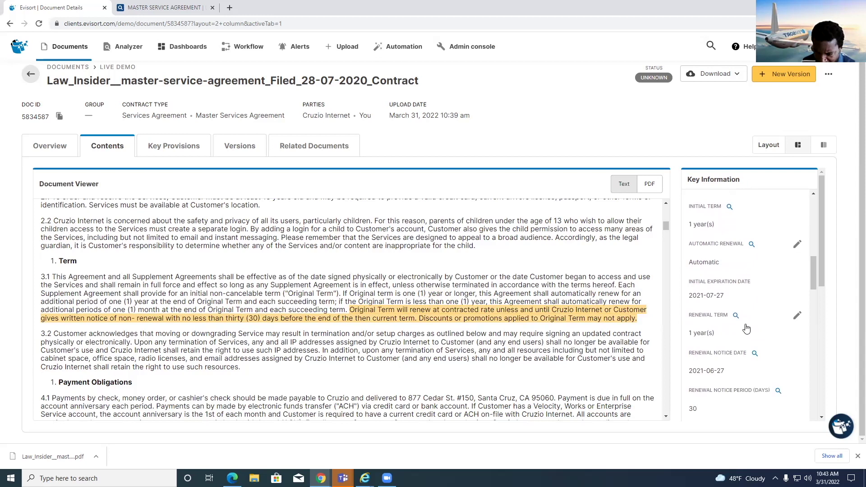
scroll(760, 319, "down", 2)
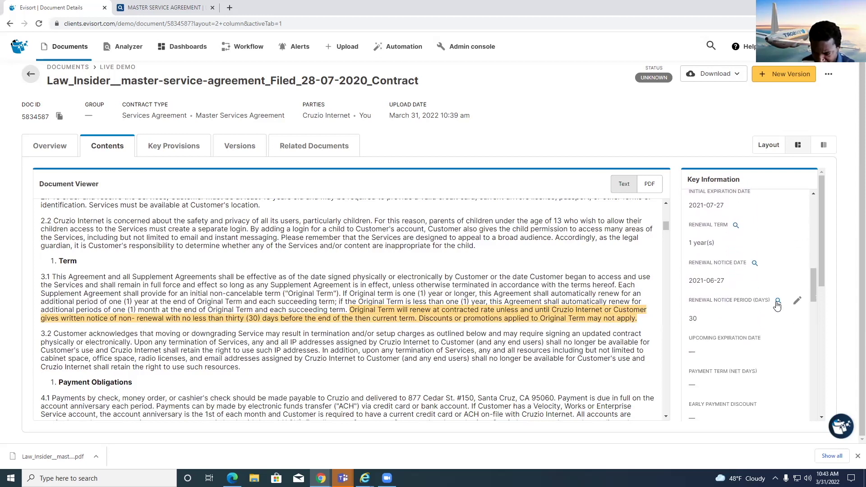
left_click(778, 302)
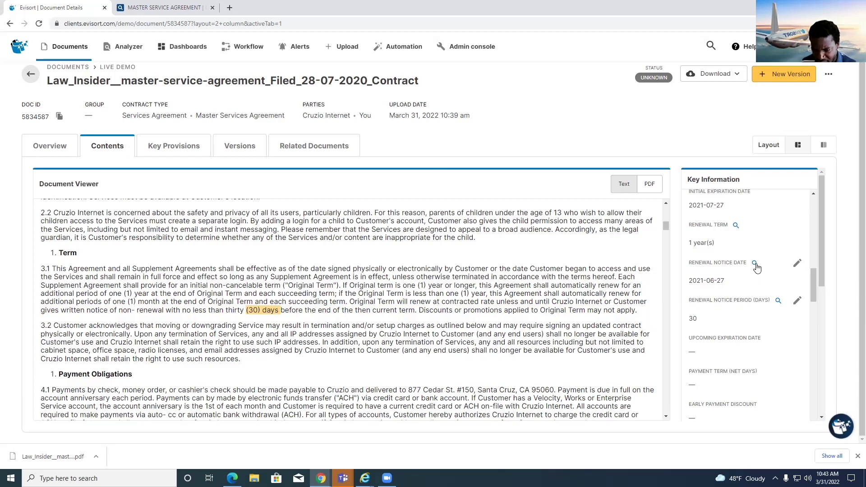
scroll(744, 267, "down", 5)
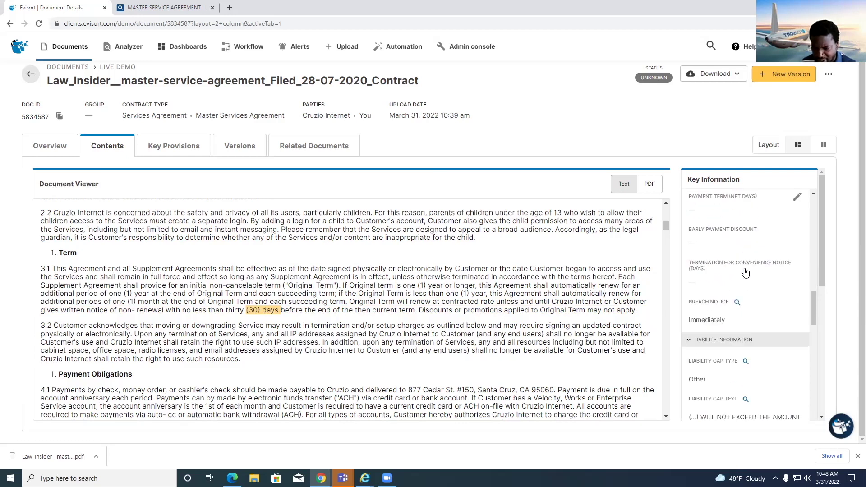
scroll(745, 273, "down", 1)
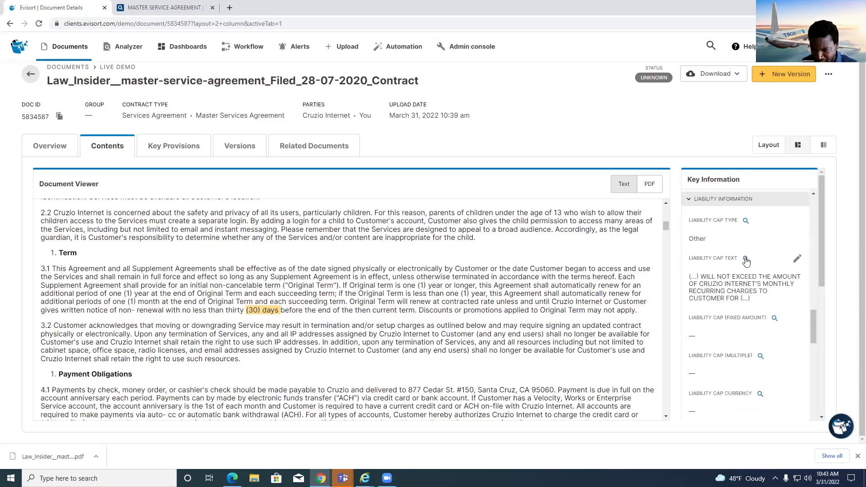
Show the Liability Cap Type's source passage and read through the Limitation of Liability clause
left_click(746, 221)
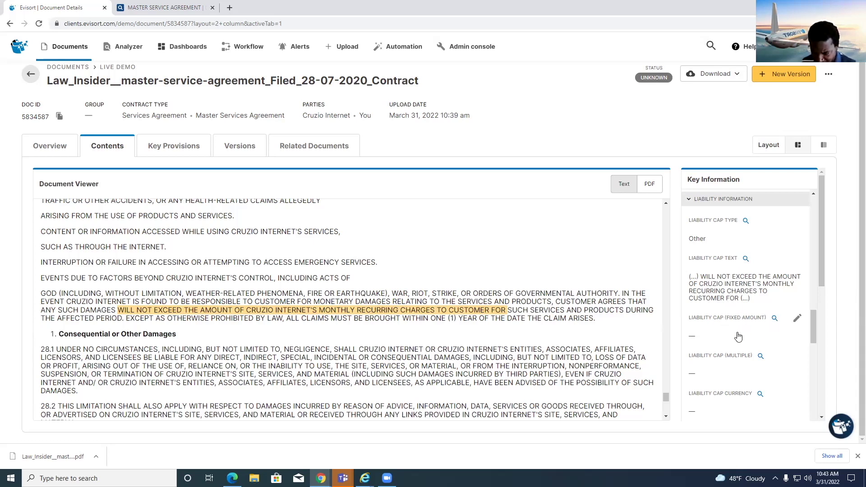
scroll(743, 334, "down", 1)
scroll(727, 298, "down", 2)
scroll(723, 293, "down", 1)
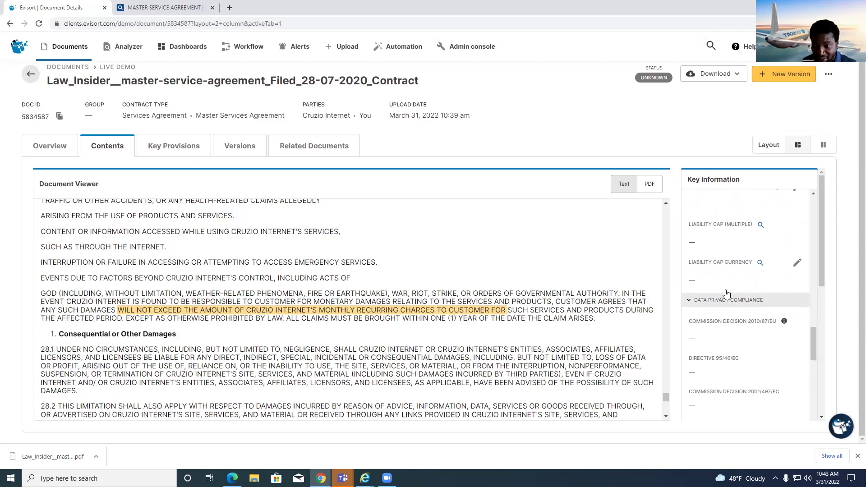
scroll(732, 305, "up", 4)
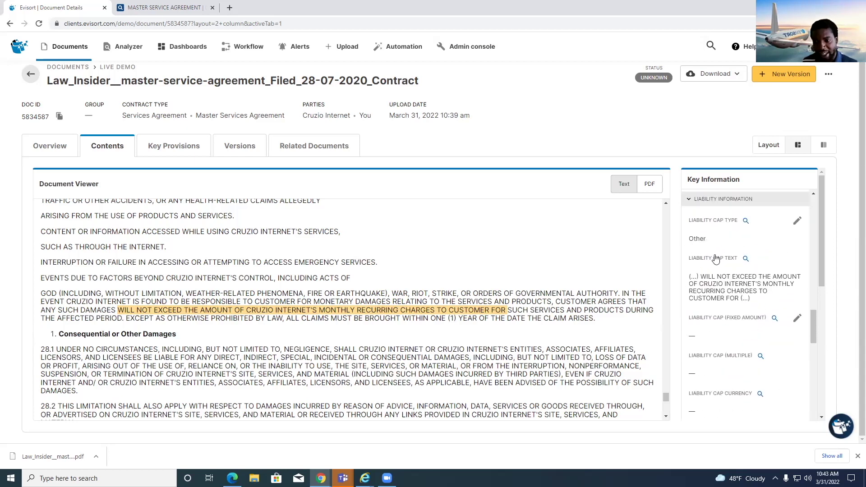
scroll(713, 260, "down", 5)
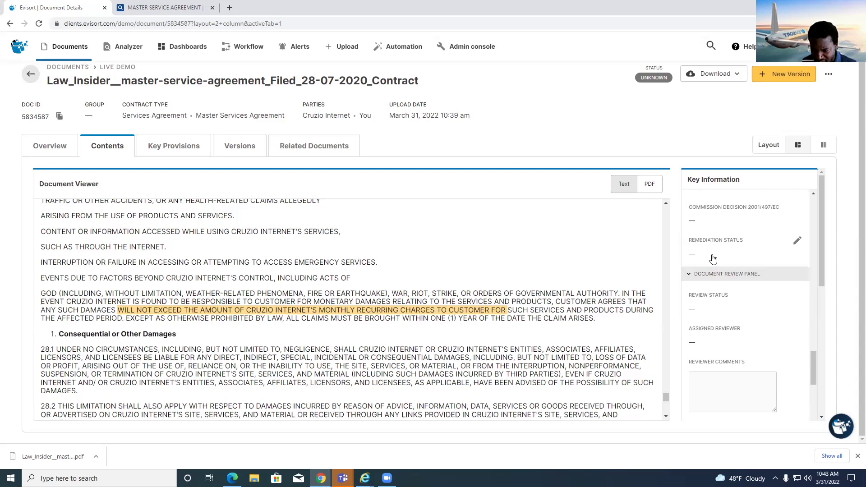
scroll(715, 262, "down", 5)
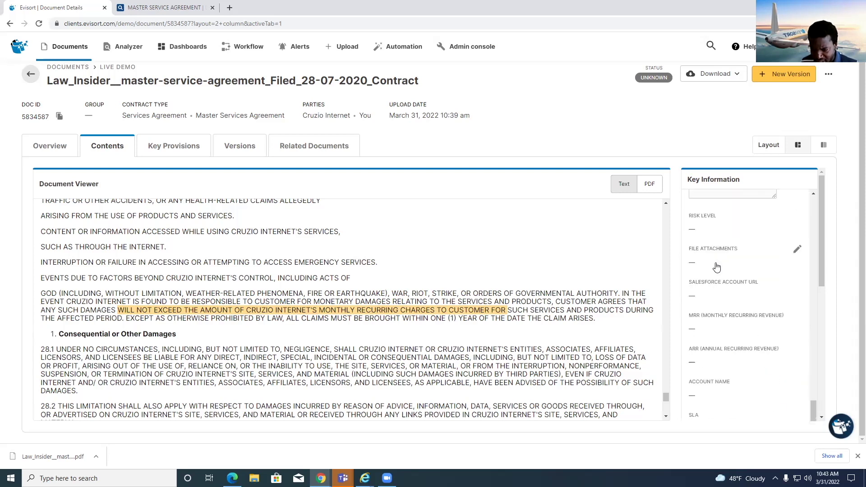
scroll(717, 267, "down", 5)
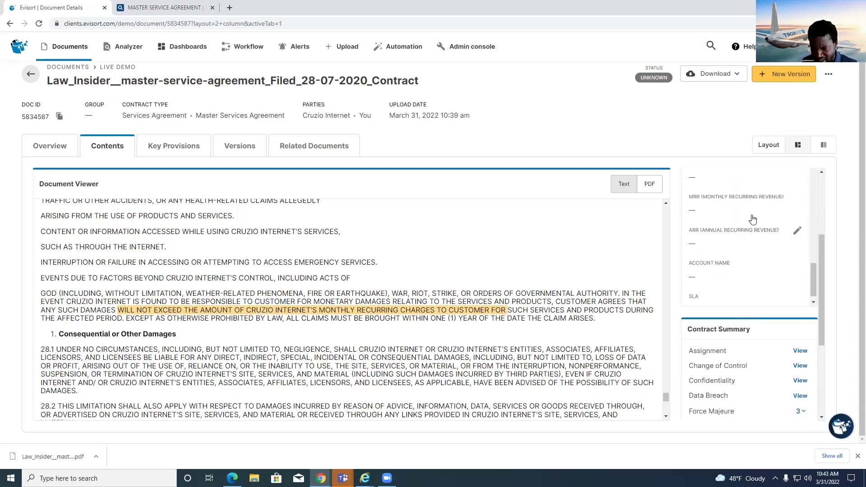
scroll(753, 219, "up", 2)
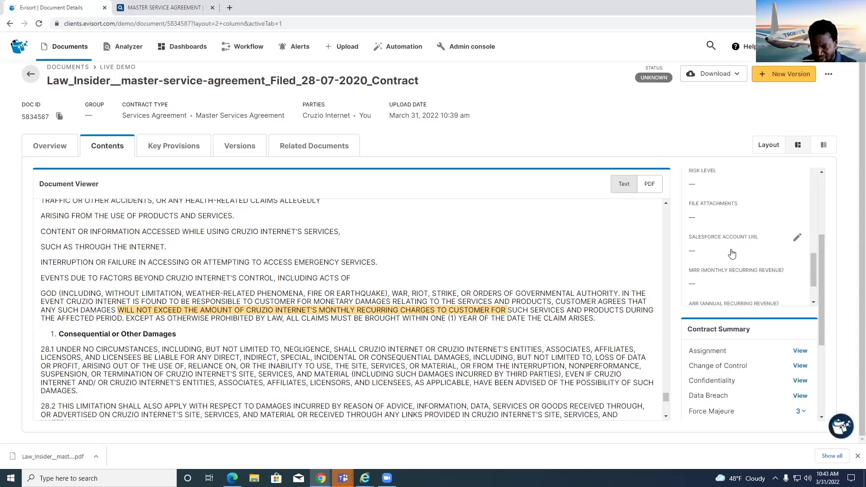
scroll(732, 254, "down", 2)
scroll(735, 250, "down", 3)
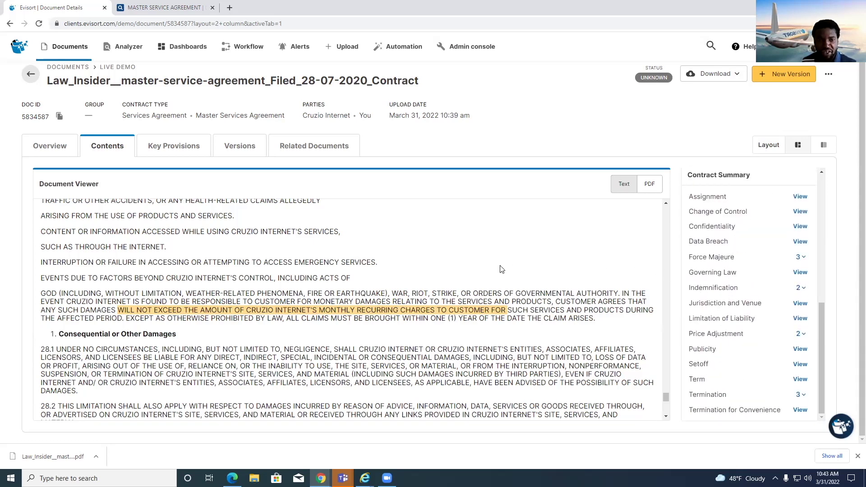
scroll(430, 270, "up", 5)
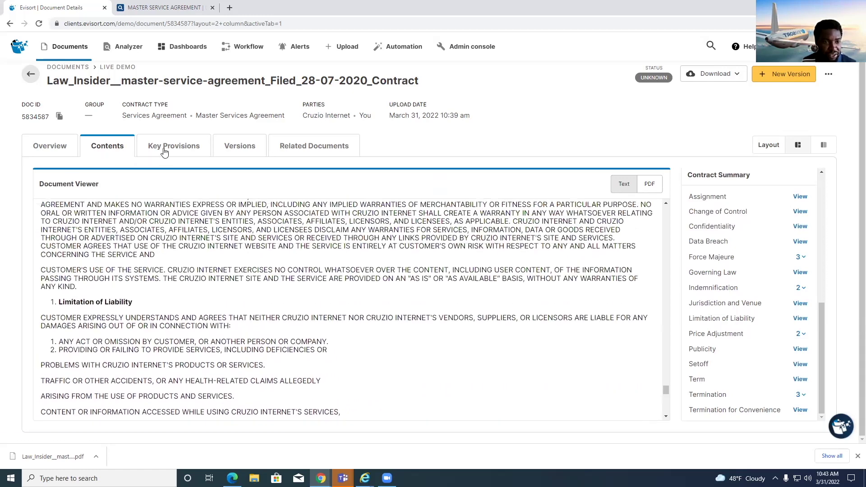
Glance at Key Provisions, return to Overview, and go to the Analyzer search page
left_click(164, 152)
scroll(203, 248, "down", 10)
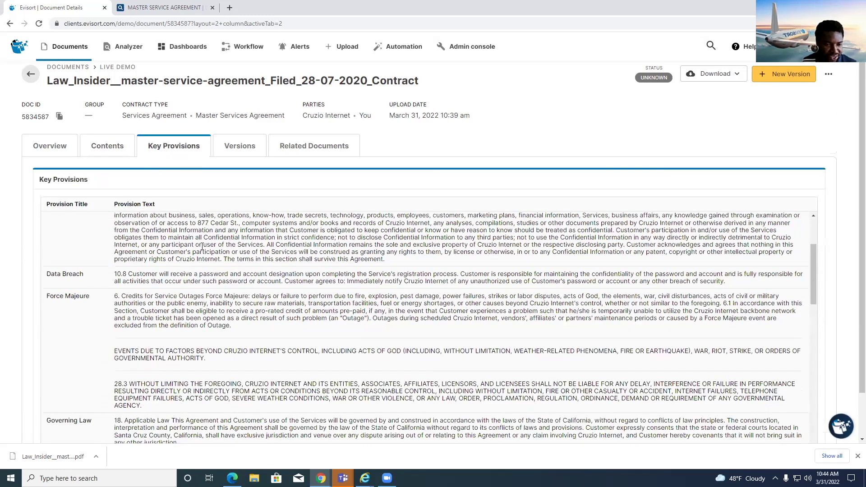
scroll(203, 250, "down", 15)
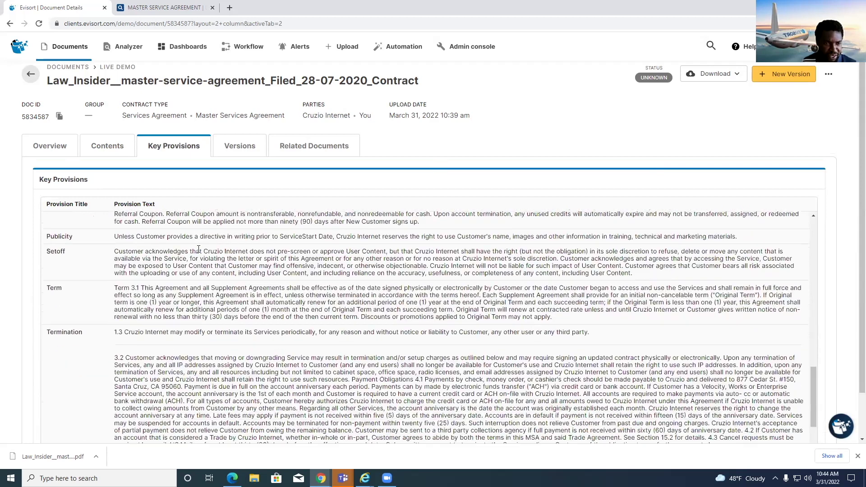
left_click(51, 149)
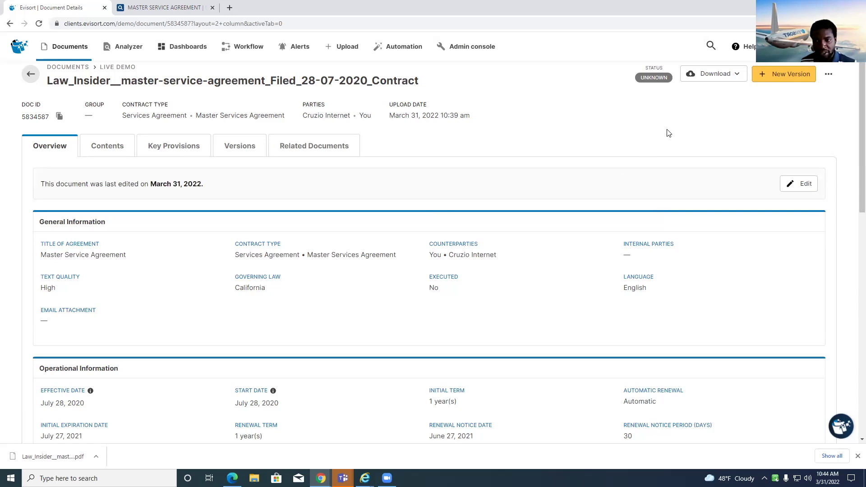
left_click(128, 50)
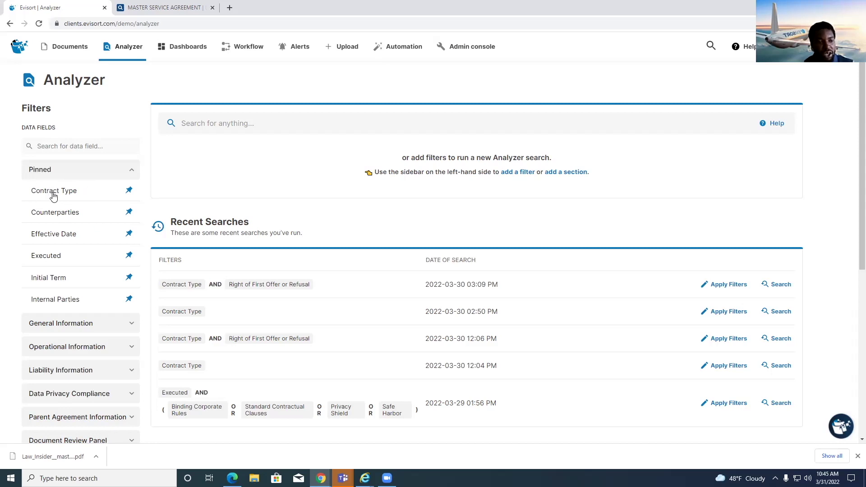
Add a 'contains Publicity' filter from Clause Library > Provision Types
scroll(53, 199, "down", 5)
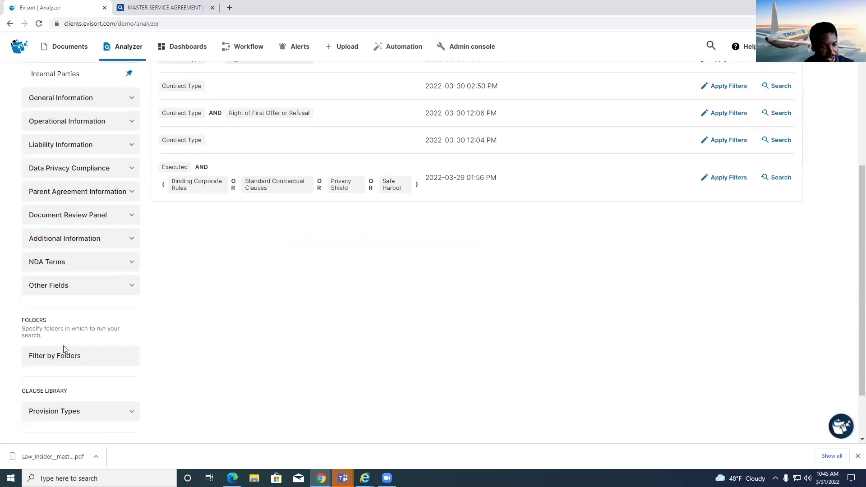
scroll(77, 361, "down", 2)
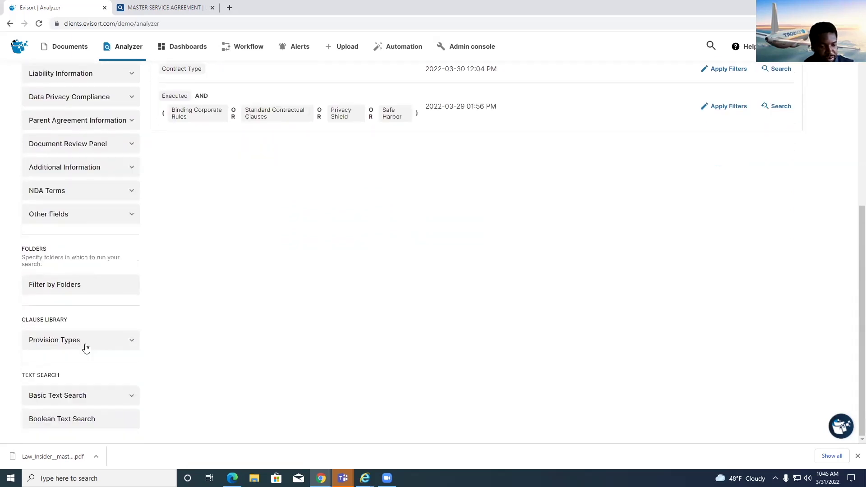
left_click(86, 345)
scroll(79, 344, "down", 8)
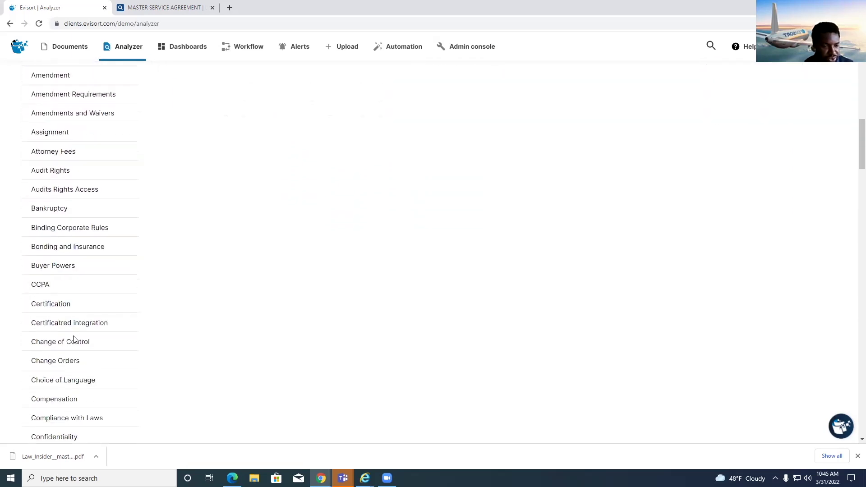
scroll(73, 339, "down", 7)
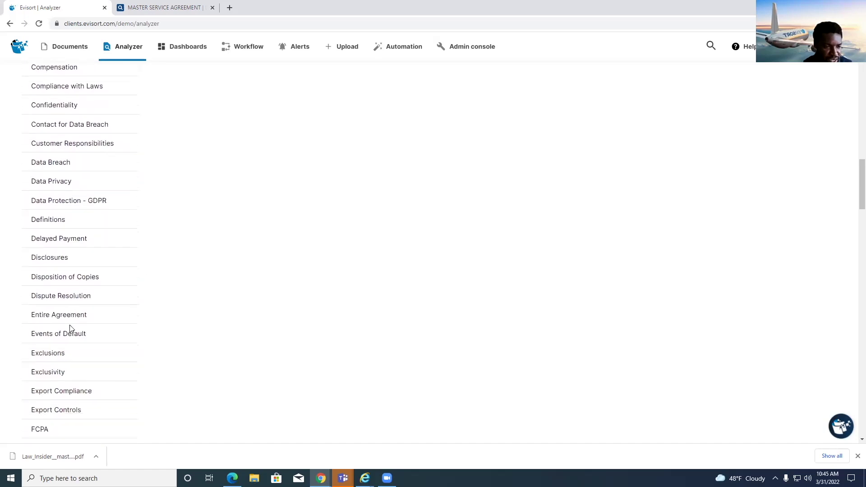
scroll(70, 328, "down", 2)
scroll(72, 271, "down", 7)
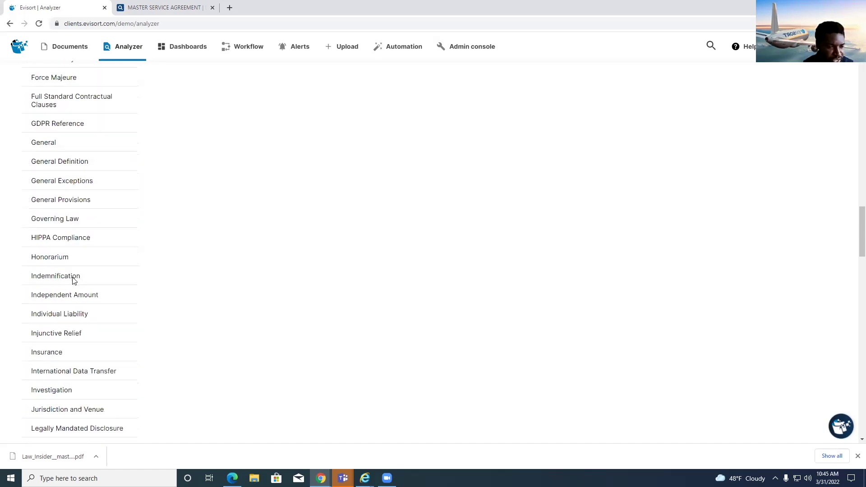
scroll(74, 280, "down", 13)
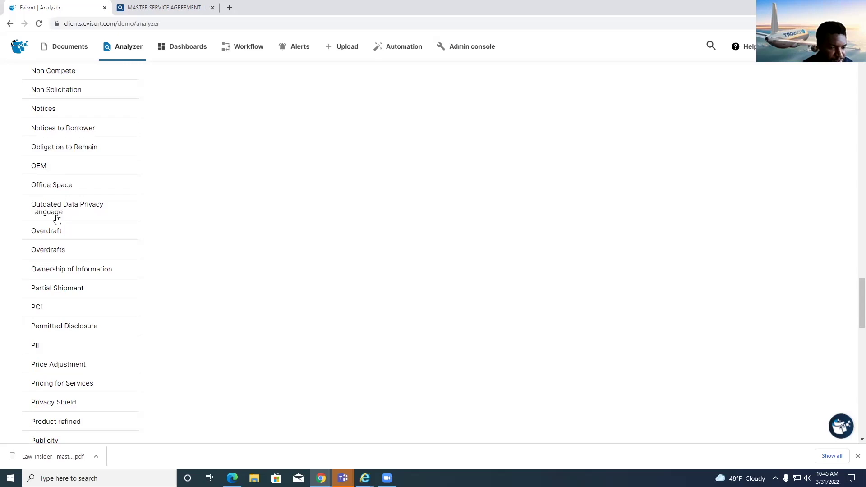
scroll(48, 383, "down", 3)
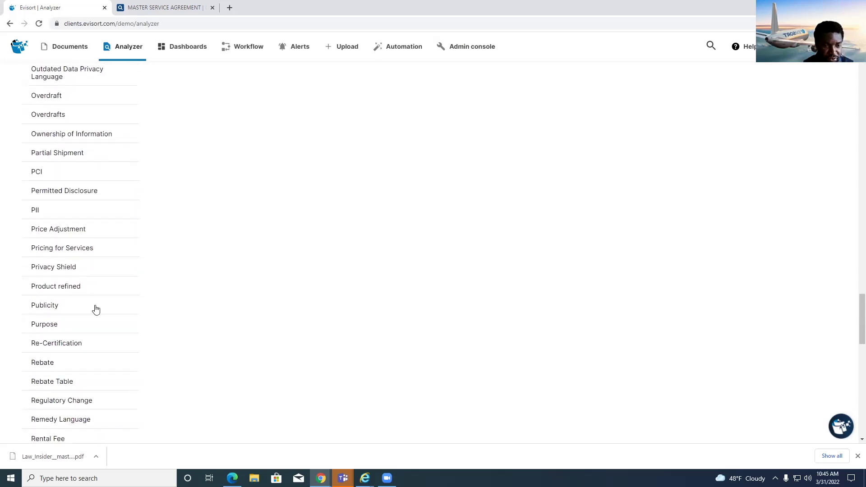
left_click(96, 309)
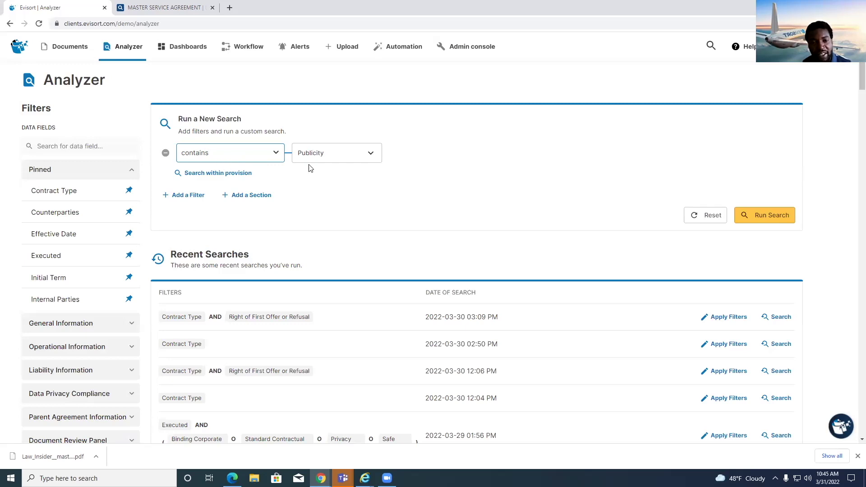
Require the word 'images' within the Publicity provision and run the search, returning 11 documents
left_click(242, 174)
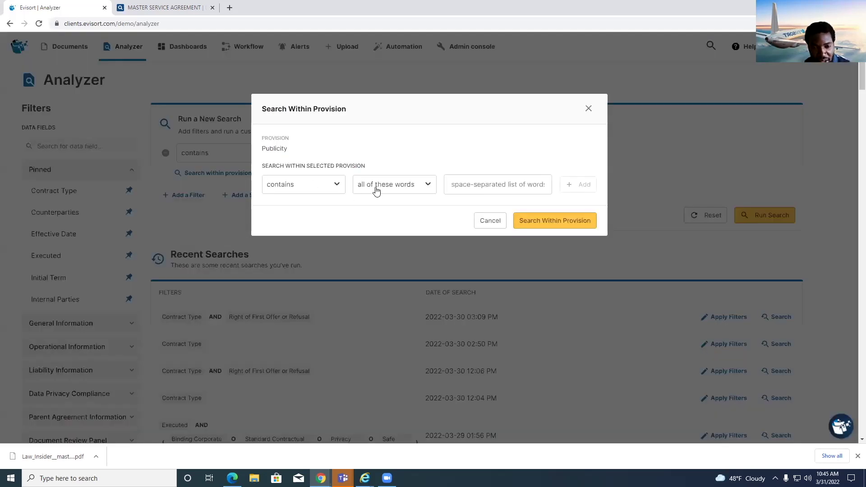
left_click(414, 190)
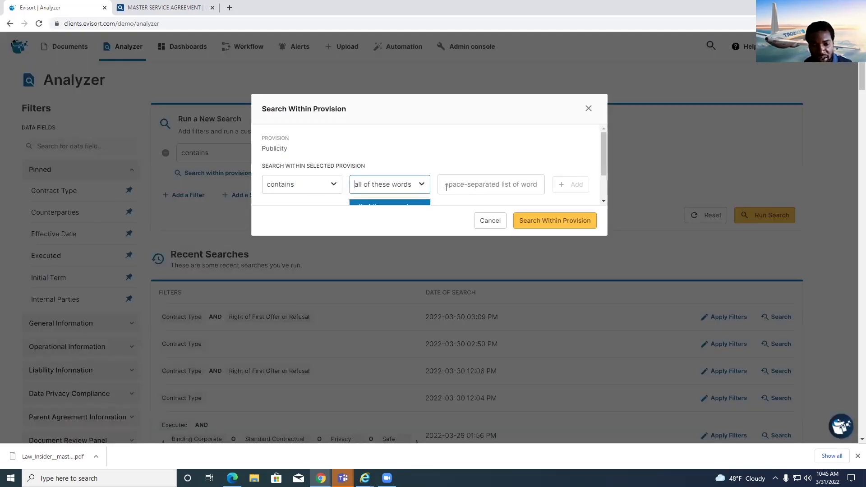
left_click(450, 184)
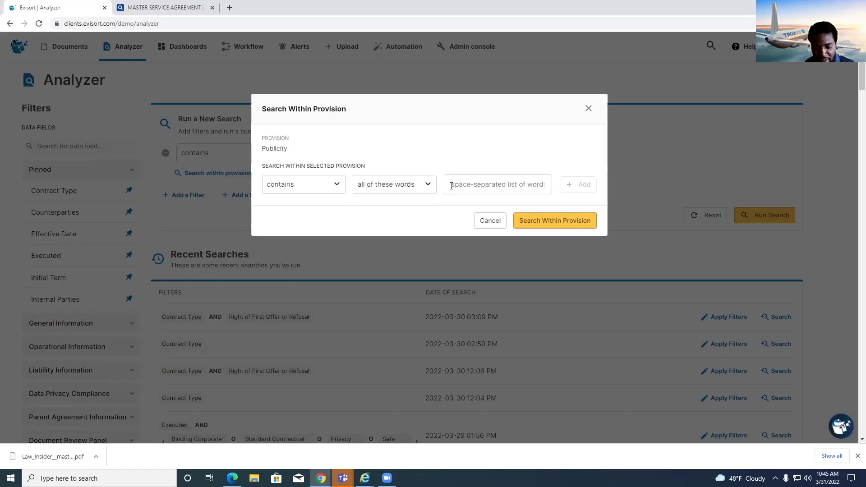
type("mages")
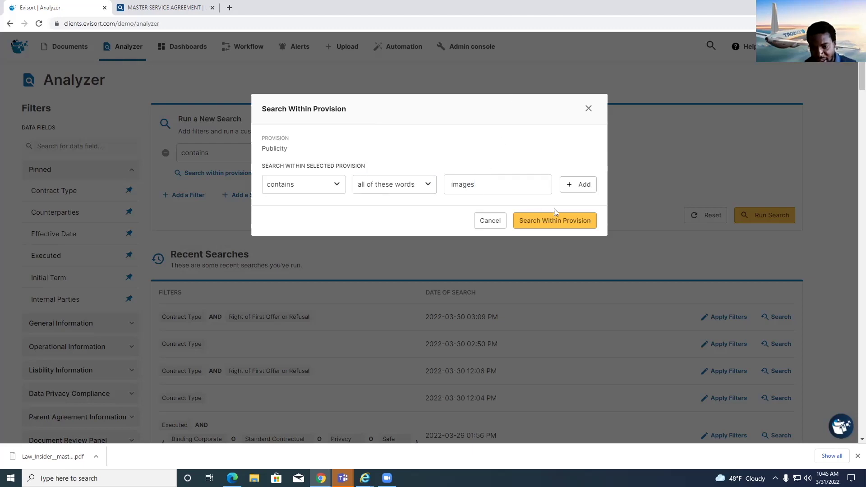
left_click(553, 221)
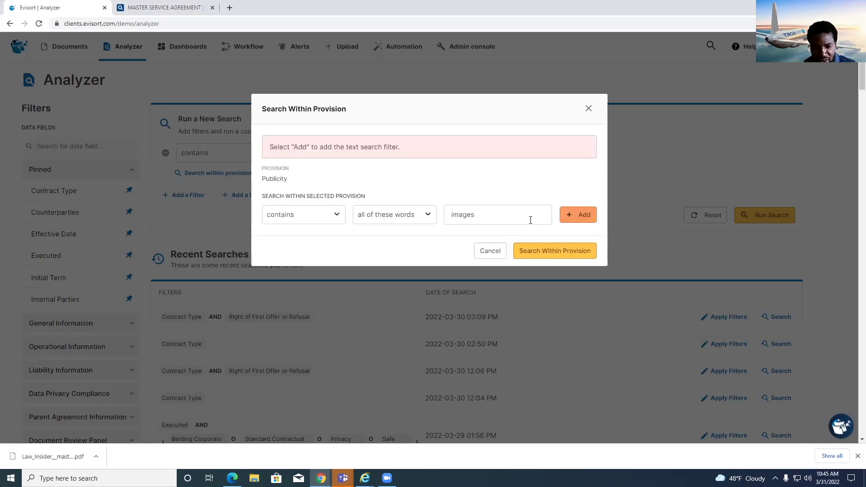
left_click(584, 222)
left_click(572, 259)
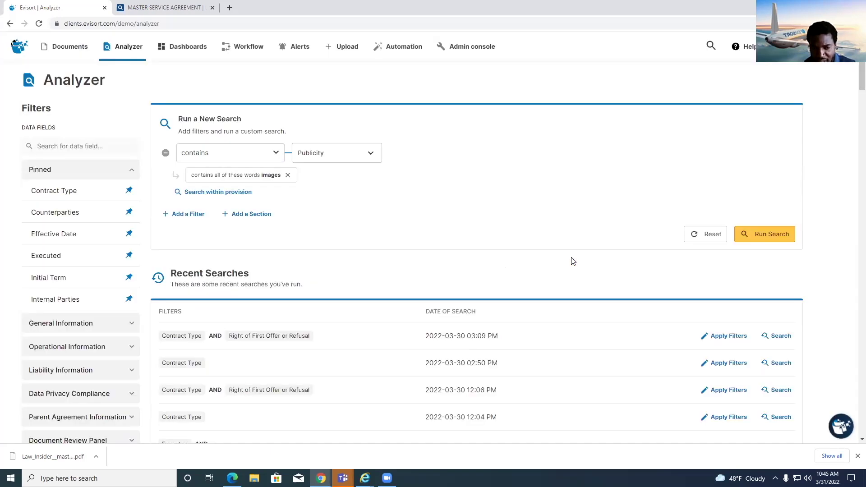
left_click(768, 237)
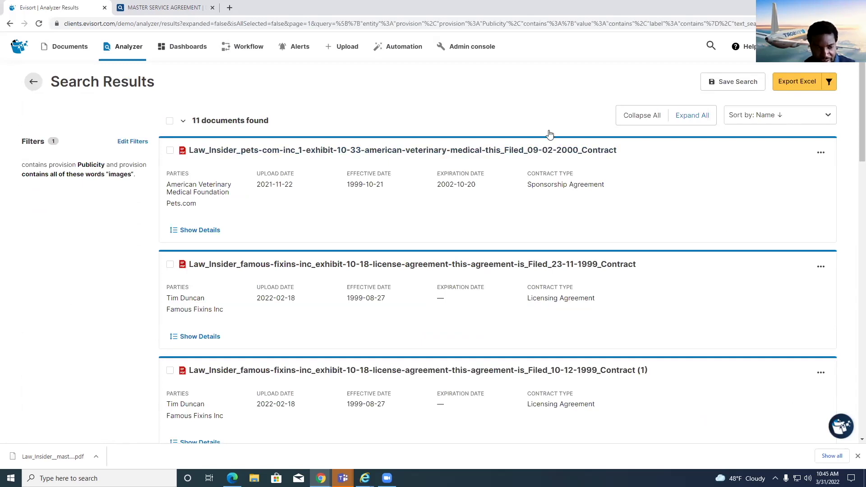
Expand Publicity text for all 11 results, export them to Excel, and open the xlsx
left_click(692, 115)
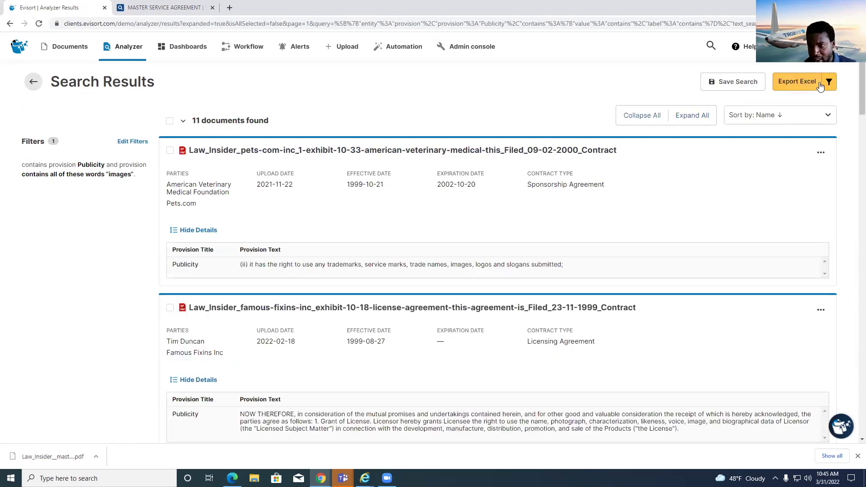
left_click(780, 81)
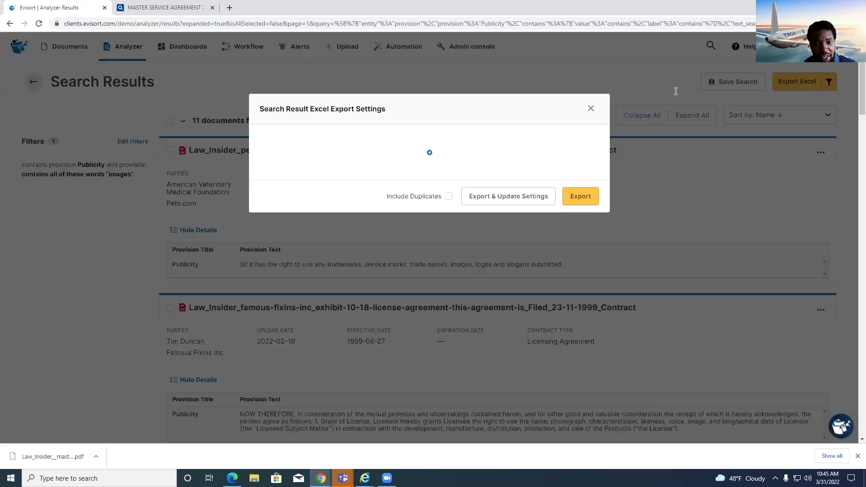
scroll(302, 225, "down", 6)
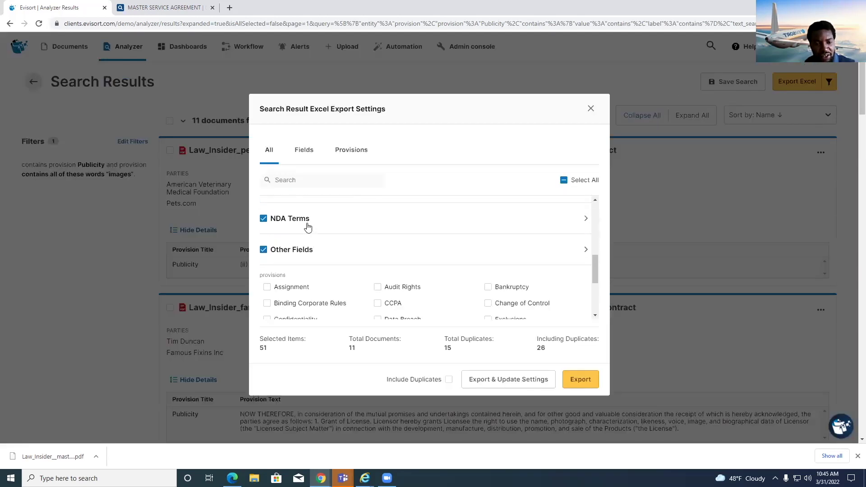
scroll(309, 227, "up", 4)
scroll(276, 230, "down", 2)
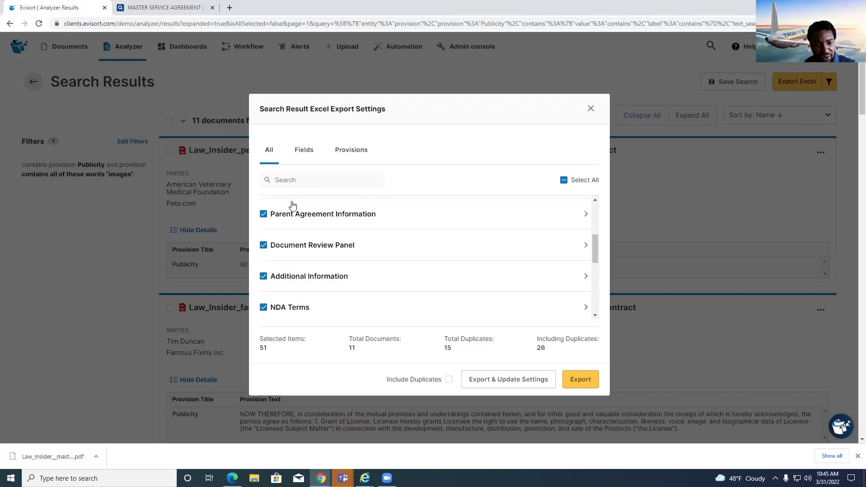
scroll(280, 245, "down", 3)
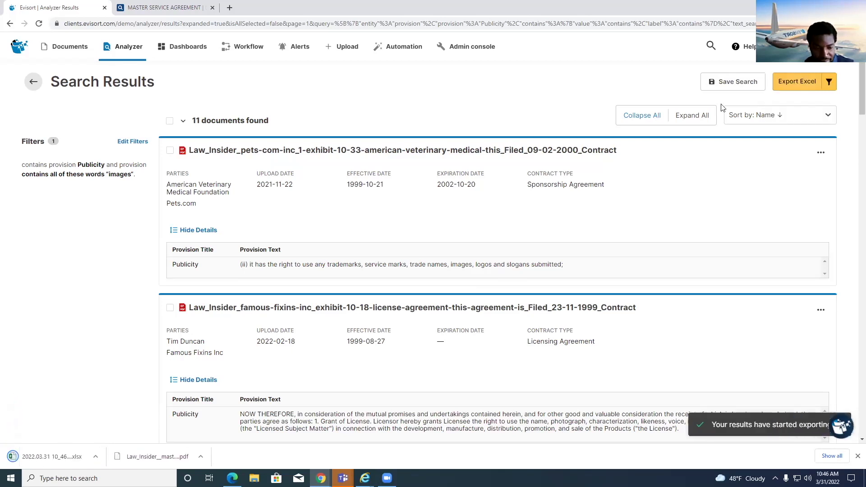
left_click(75, 455)
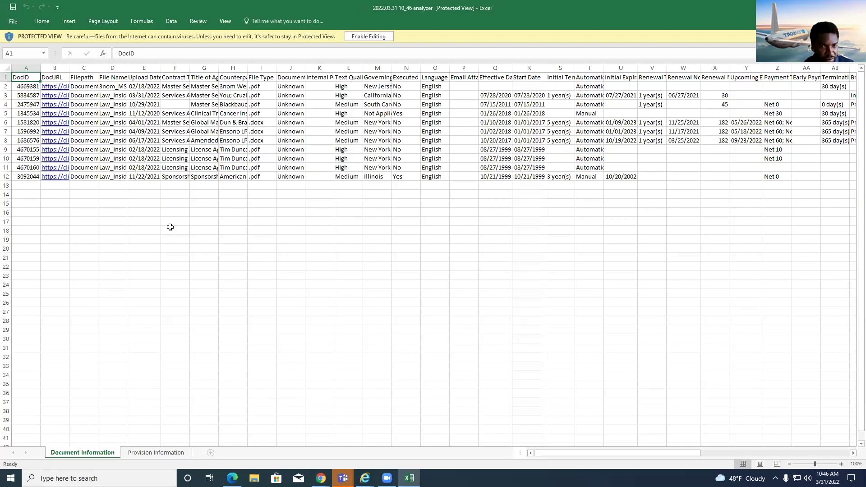
Check the Provision Information sheet in Excel, then return to Evisort's Dashboards page
left_click(162, 453)
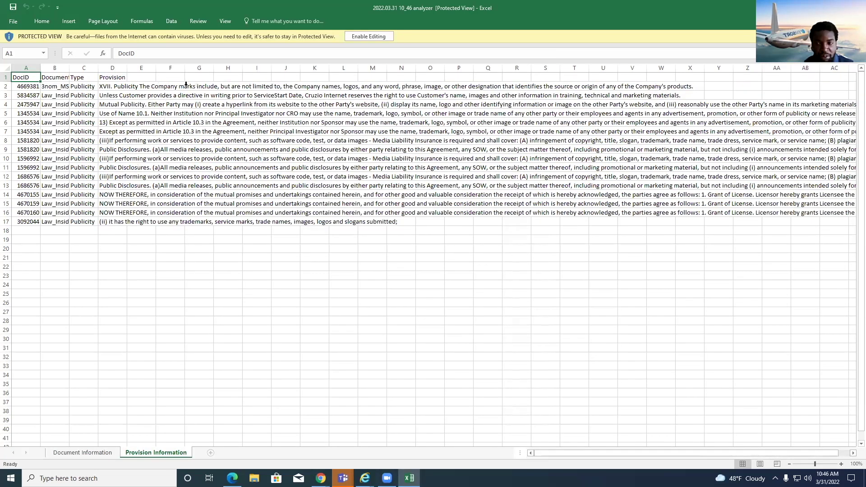
key("alt+Tab")
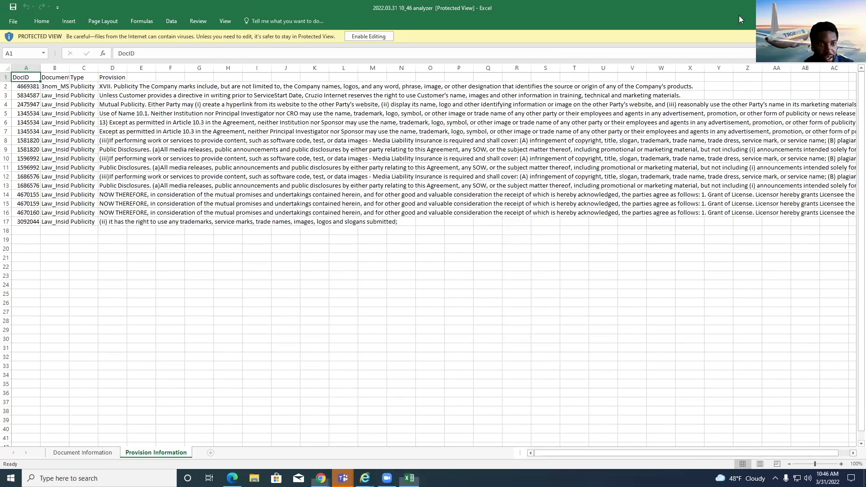
left_click(183, 48)
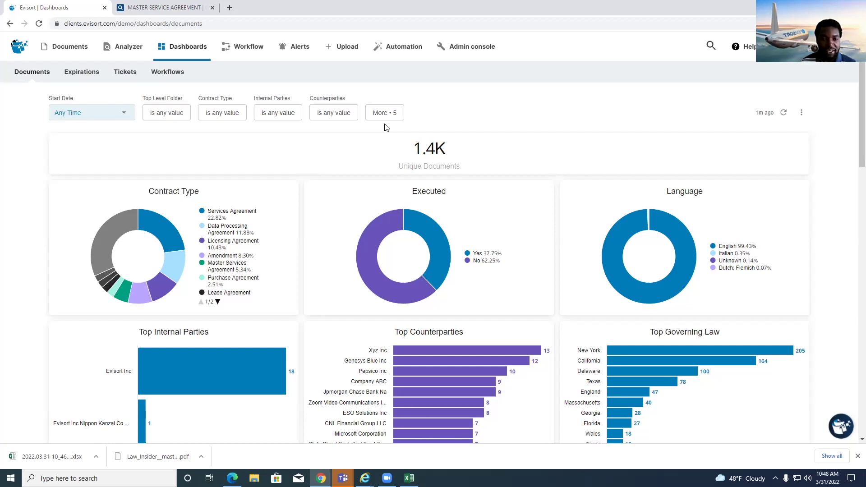
Switch from Dashboards to the Workflow tickets list with 8 Needs Action and 413 In Progress
left_click(238, 48)
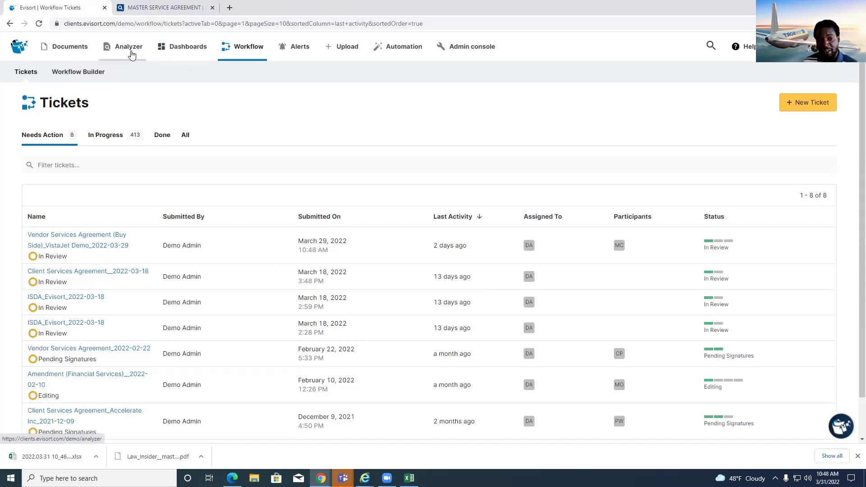
Go to the Documents page showing folders like Ariba, DPAs, Dropbox and HR Agreements
left_click(83, 50)
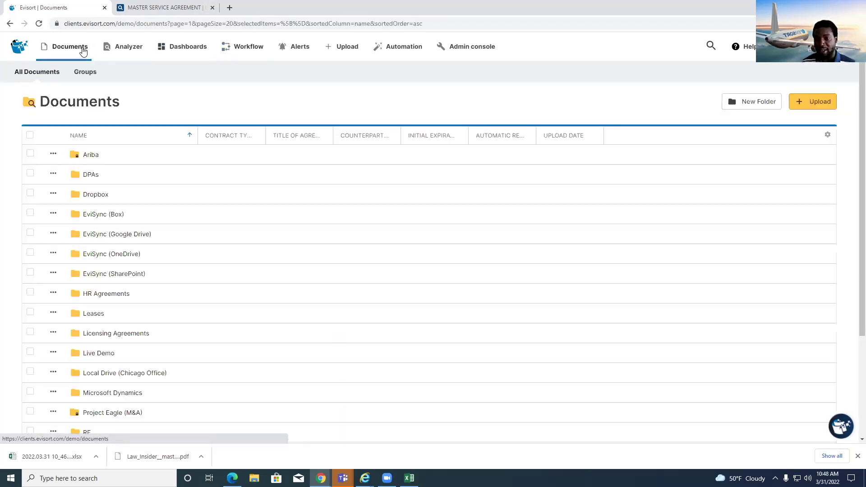